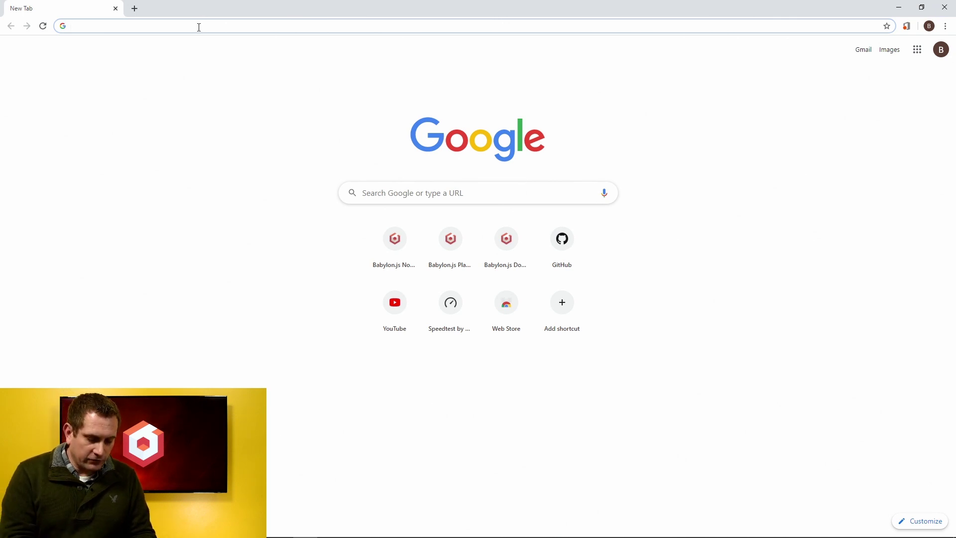
Search Google for 'gpu gems' and open the NVIDIA Developer GPU Gems page.
text(gpu gems)
key(Return)
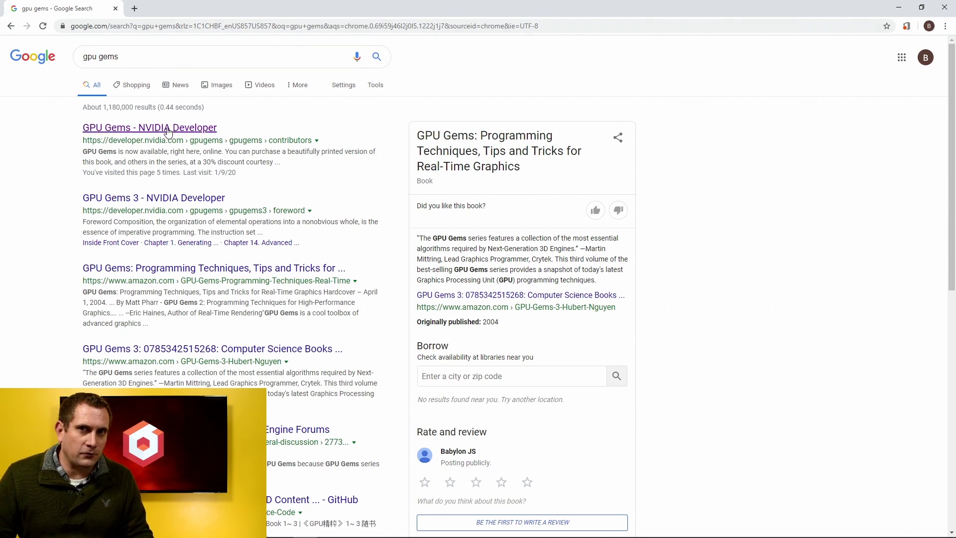
click(168, 130)
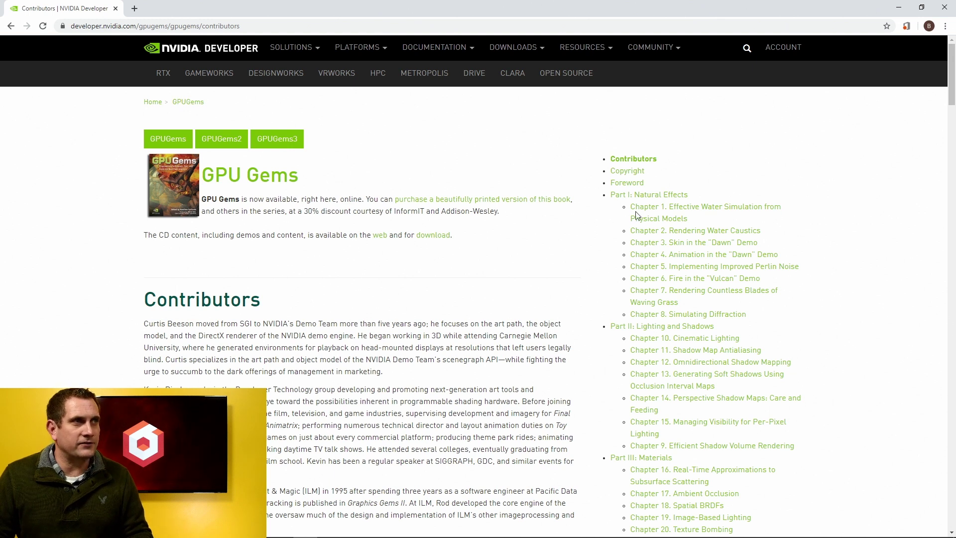
Open Chapter 1, 'Effective Water Simulation from Physical Models', and scroll to Equations 1 and 2.
click(680, 208)
scroll(364, 252, down, 9)
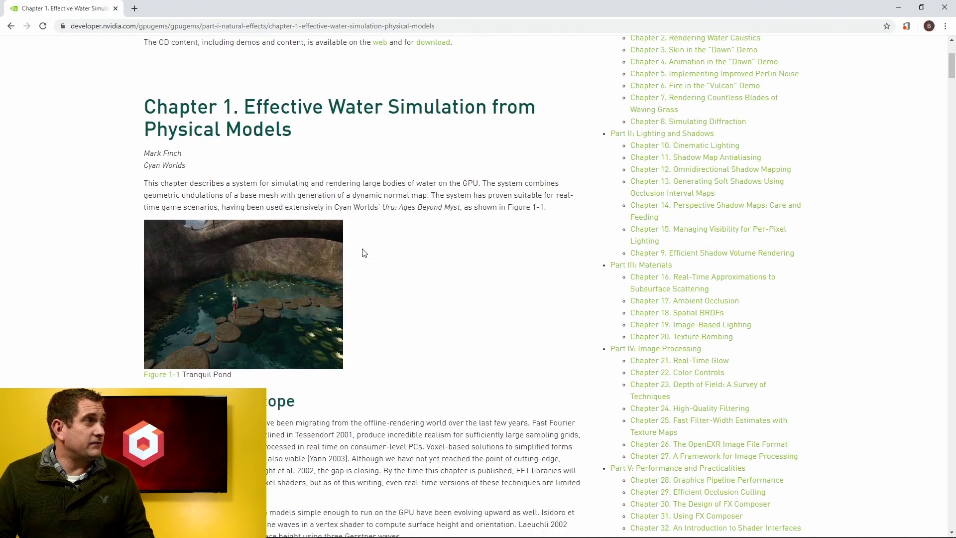
scroll(364, 252, down, 8)
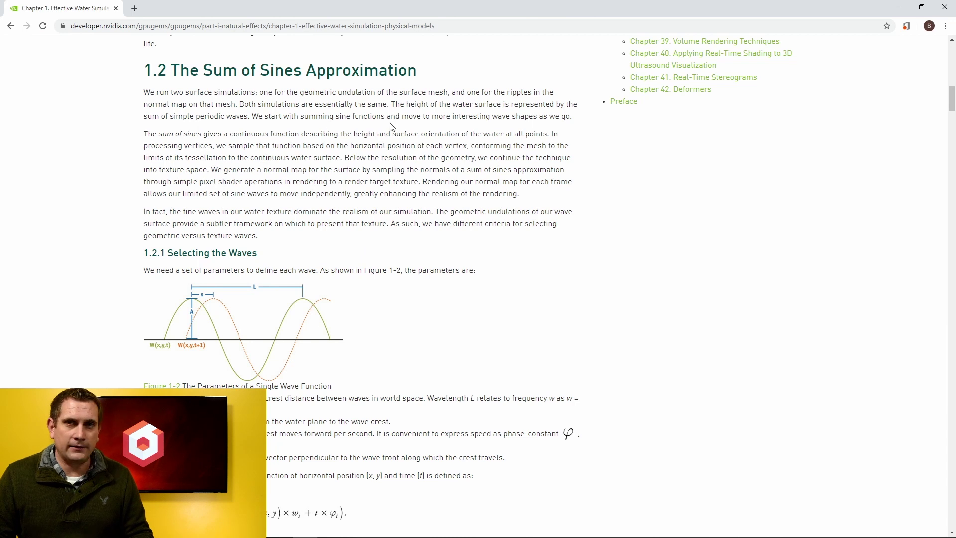
scroll(375, 204, down, 2)
scroll(374, 204, down, 3)
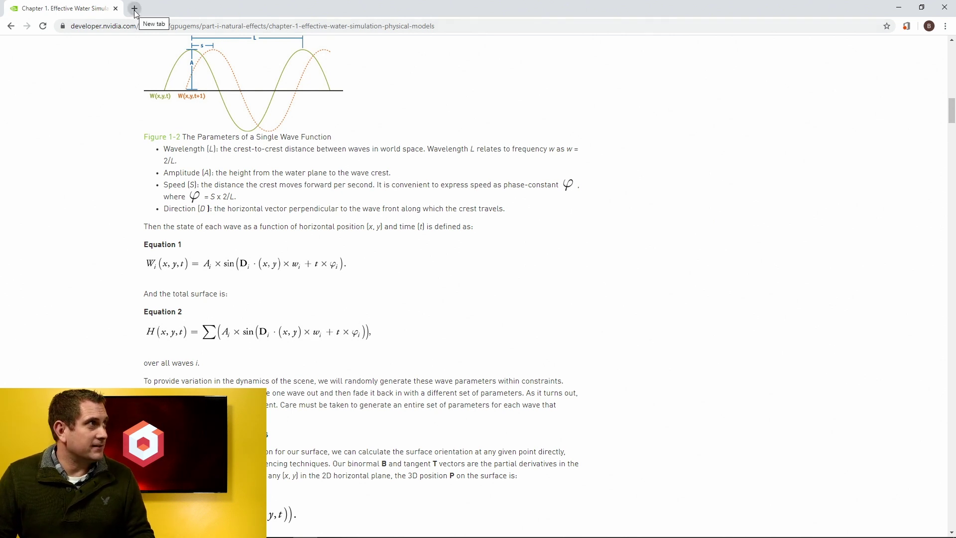
Load nme.babylonjs.com in a new tab, zoom out on the default graph, then return to the article.
click(134, 9)
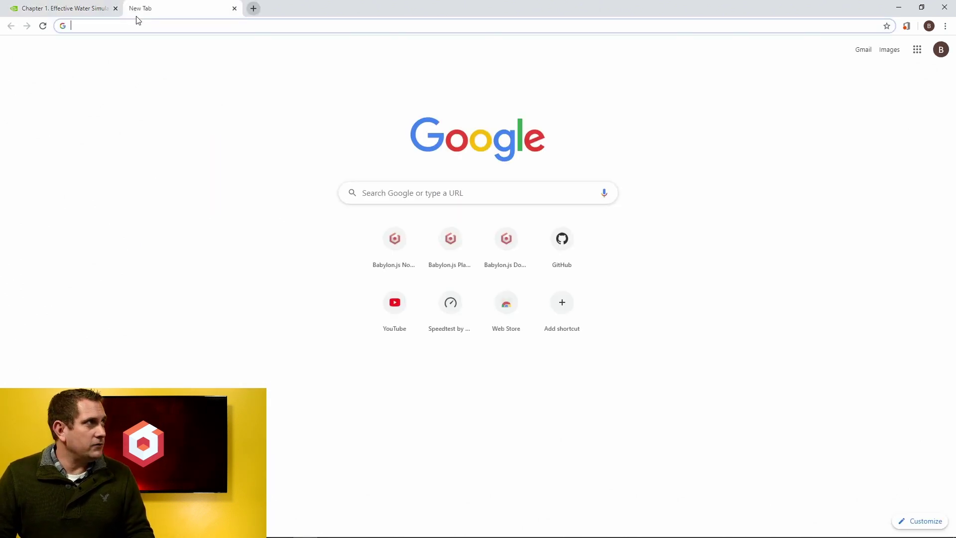
text(nme)
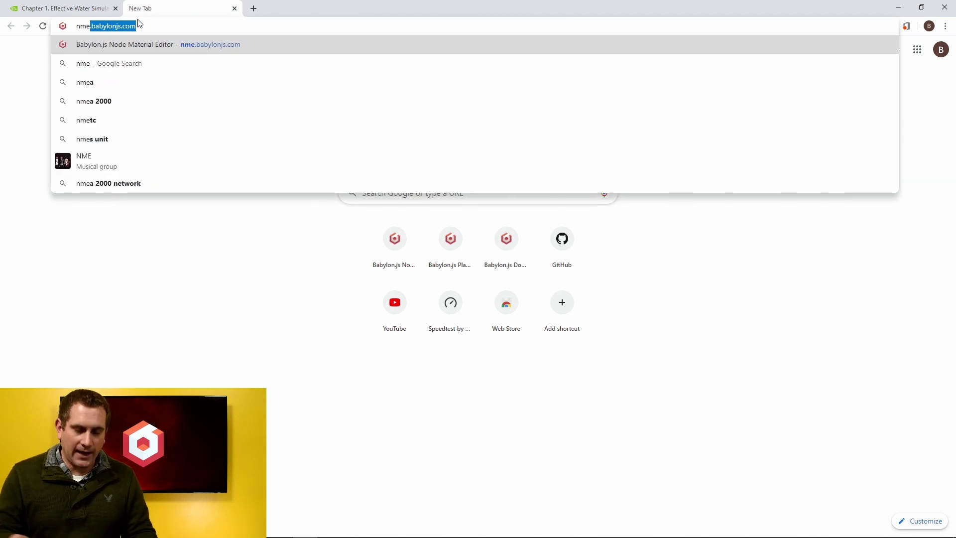
key(Return)
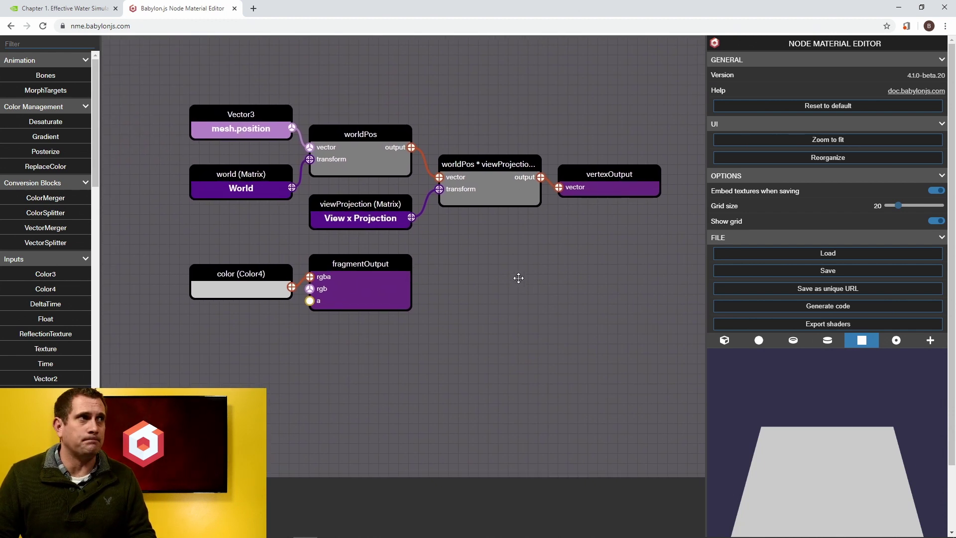
scroll(513, 273, down, 3)
drag(514, 277, 593, 316)
scroll(593, 316, down, 2)
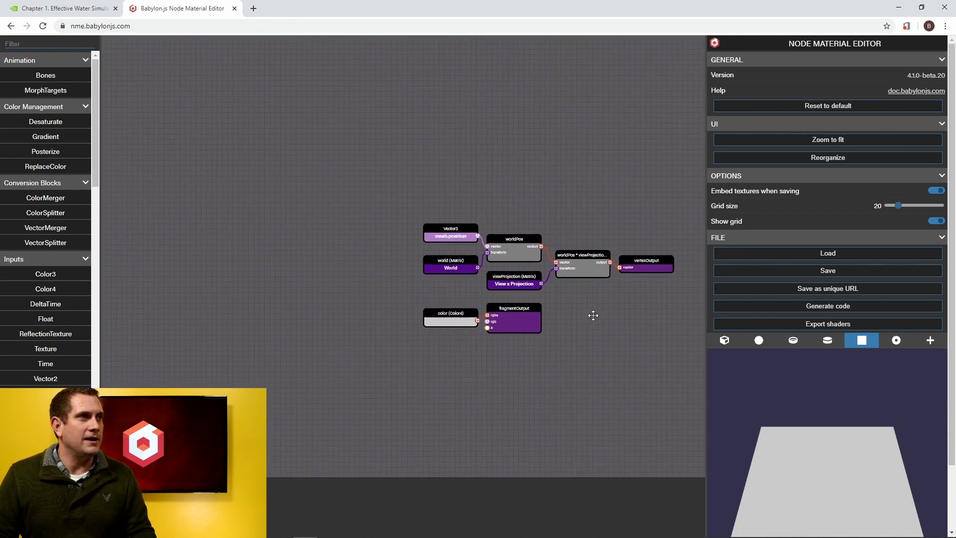
click(101, 14)
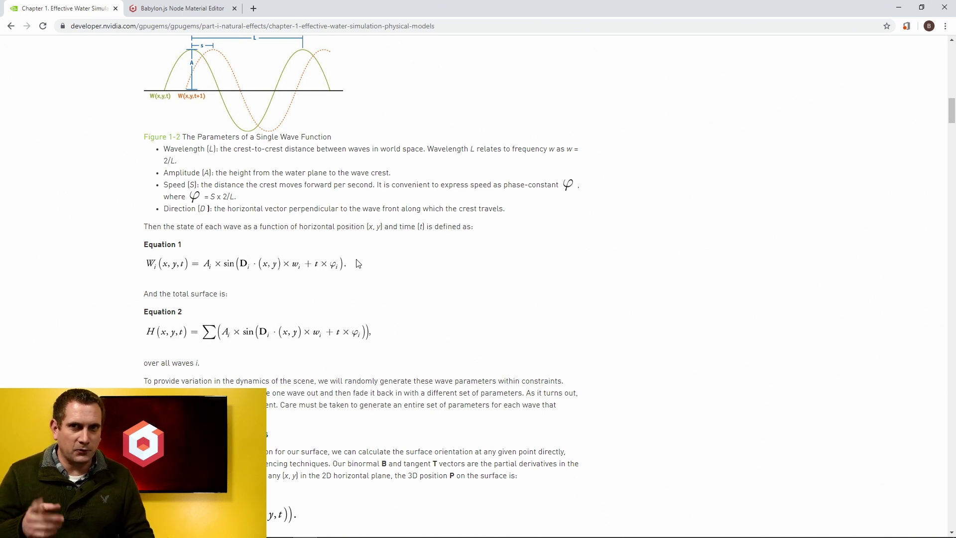
Select the mesh.position, World and worldPos nodes and move them to the graph's upper left.
click(179, 8)
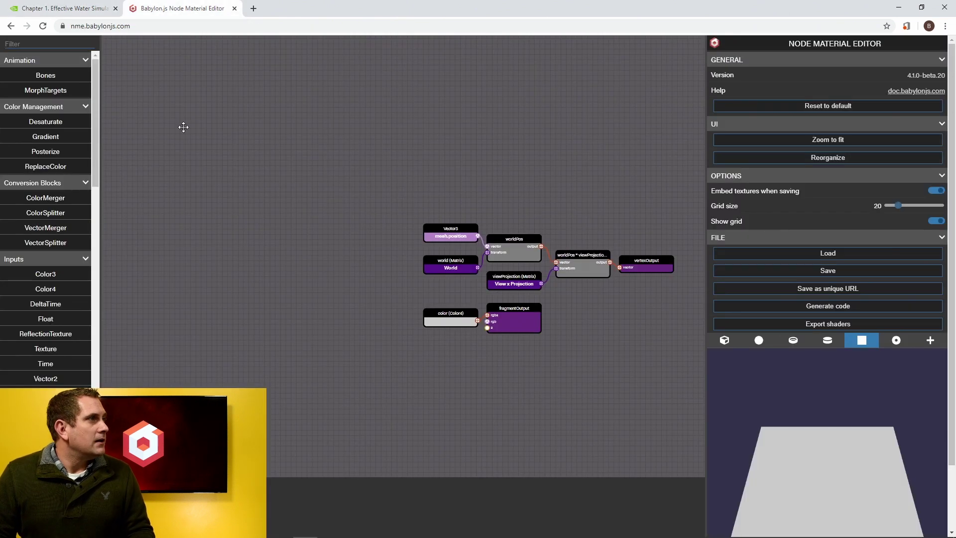
click(438, 228)
click(445, 264)
click(516, 244)
drag(525, 240, 219, 218)
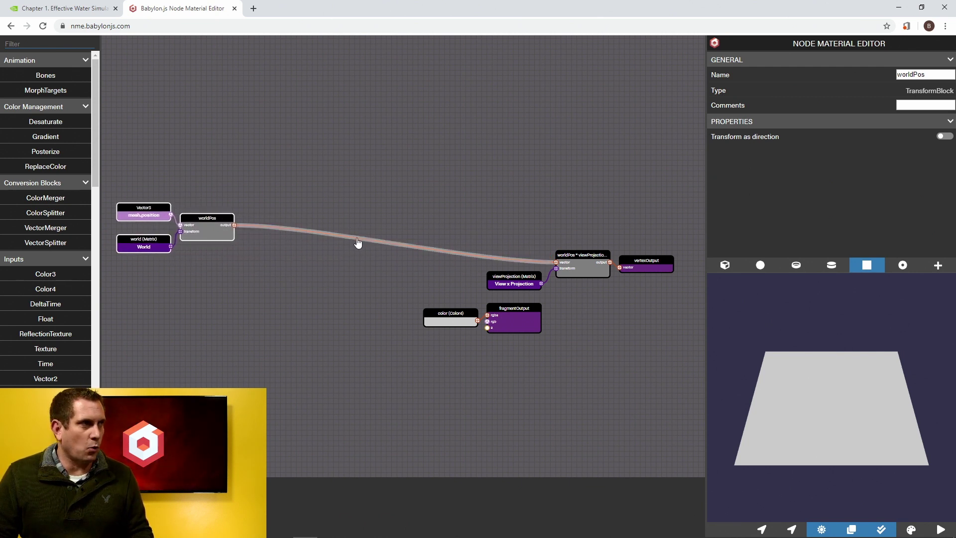
scroll(280, 292, down, 2)
drag(279, 293, 453, 290)
scroll(453, 290, down, 1)
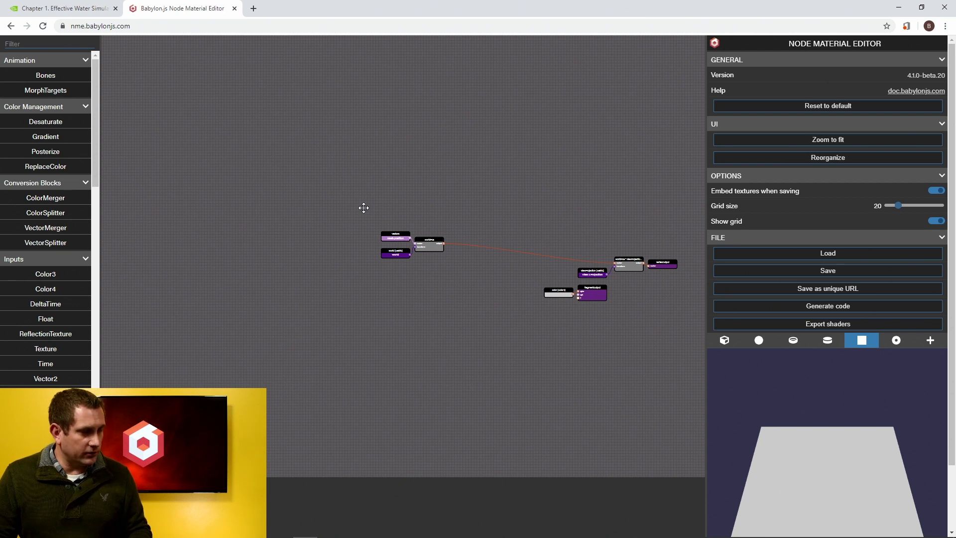
drag(363, 207, 451, 281)
drag(433, 244, 157, 207)
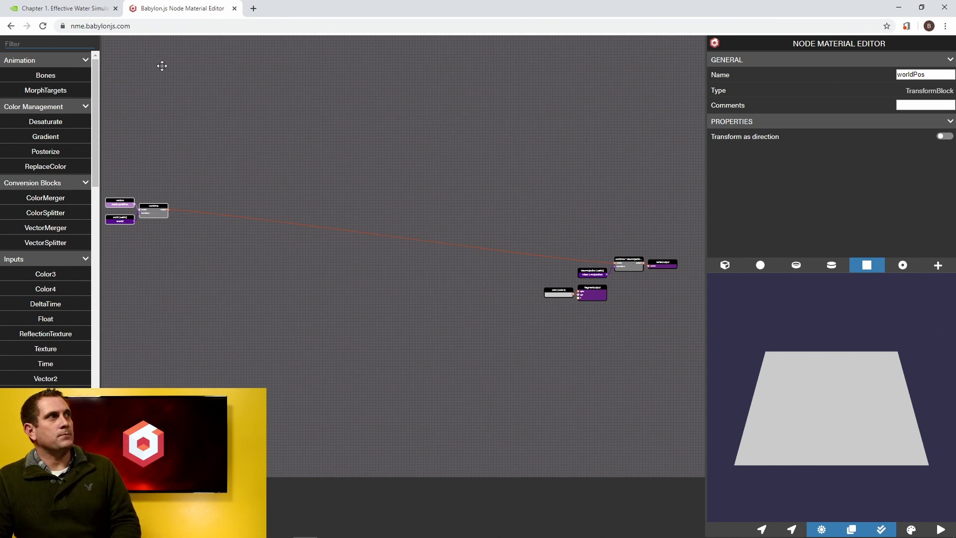
Review the wave equations, clear the node selection in the editor, and go back to the article.
click(23, 6)
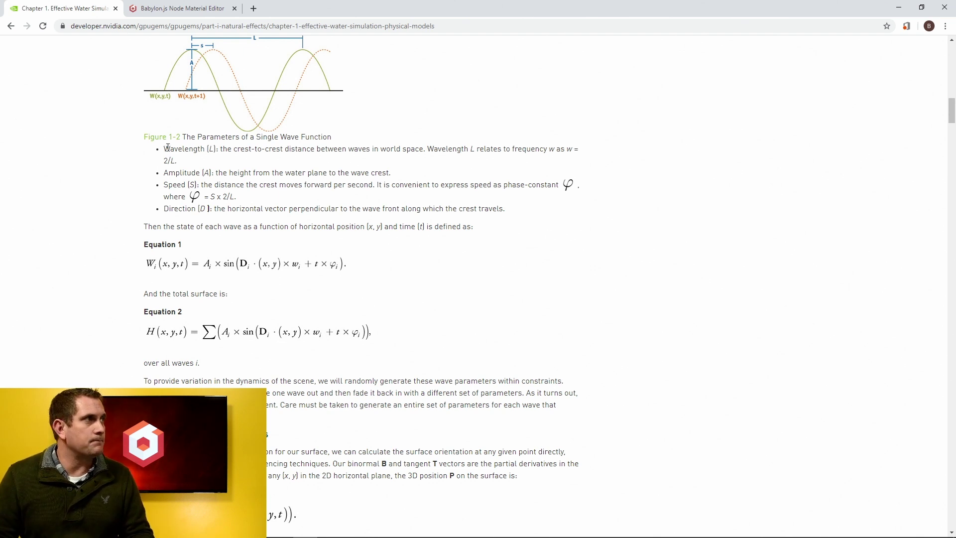
click(171, 10)
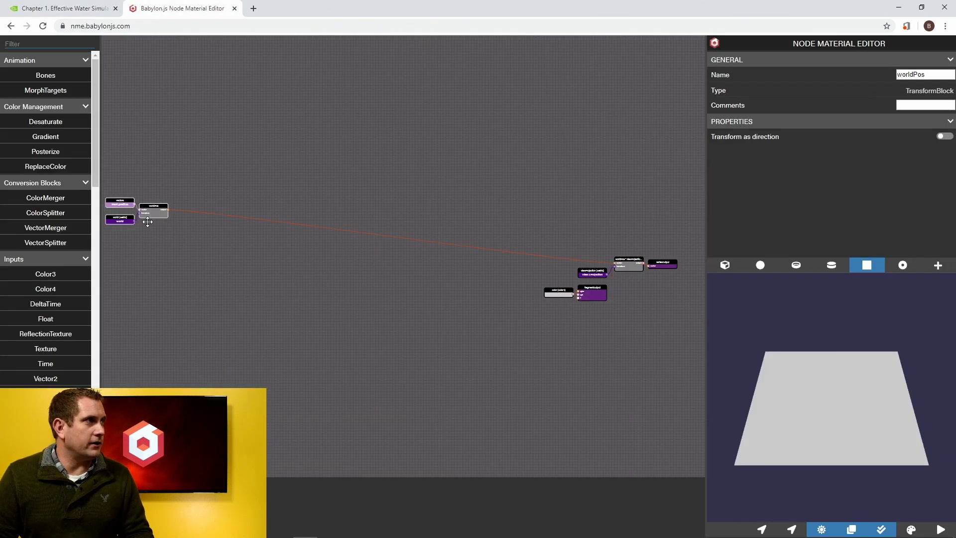
click(167, 248)
scroll(269, 220, up, 10)
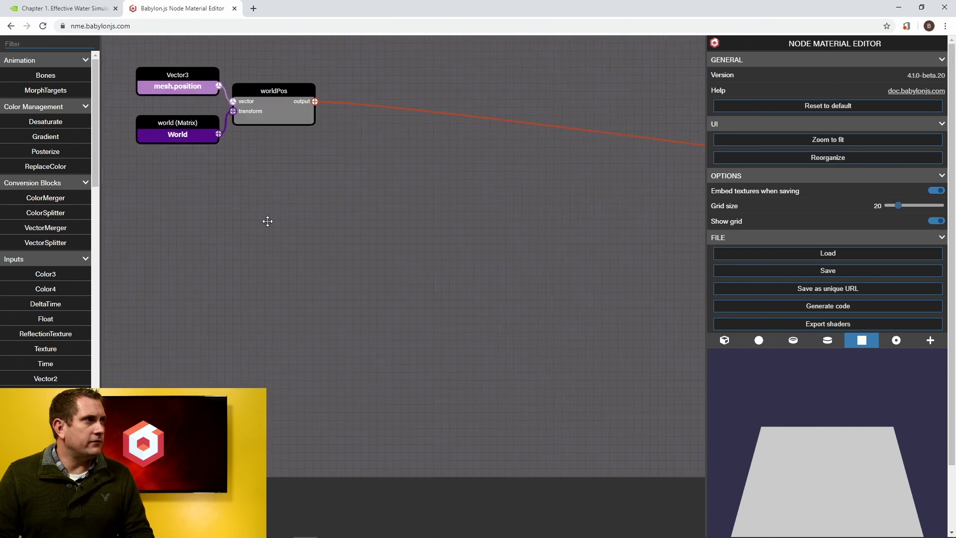
click(95, 9)
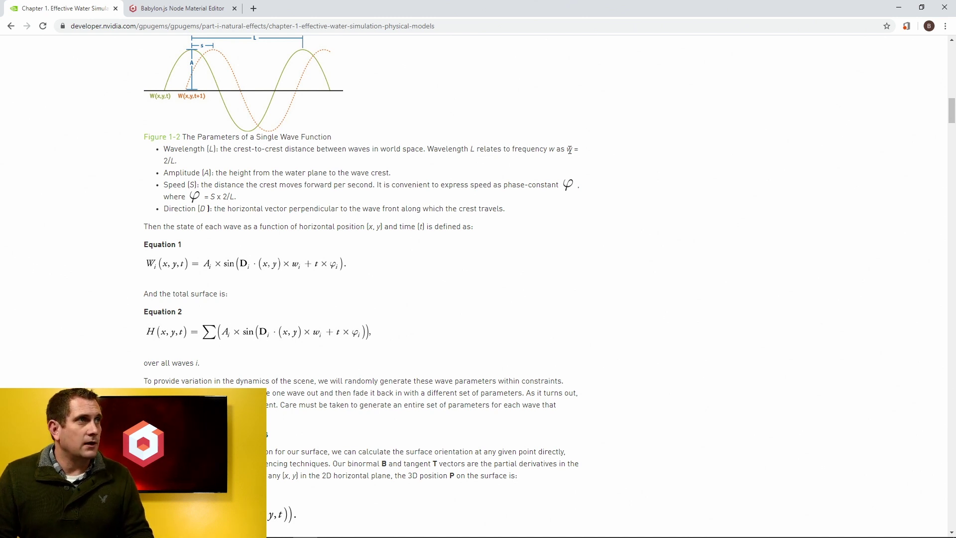
Filter the node list for 'float' and add two Float input nodes to the graph.
click(175, 12)
click(41, 43)
text(gloat)
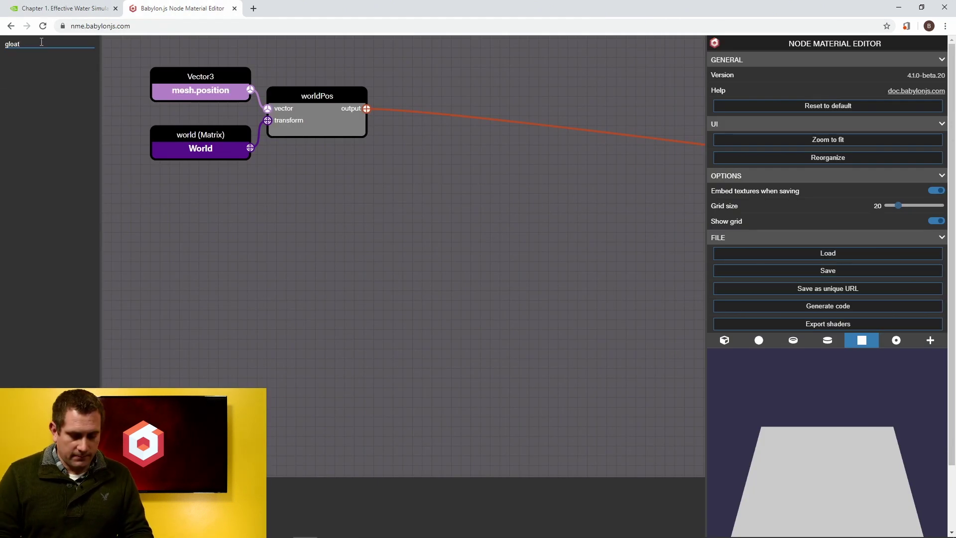
key(BackSpace)
key(BackSpace)
key(BackSpace)
key(BackSpace)
key(BackSpace)
text(float)
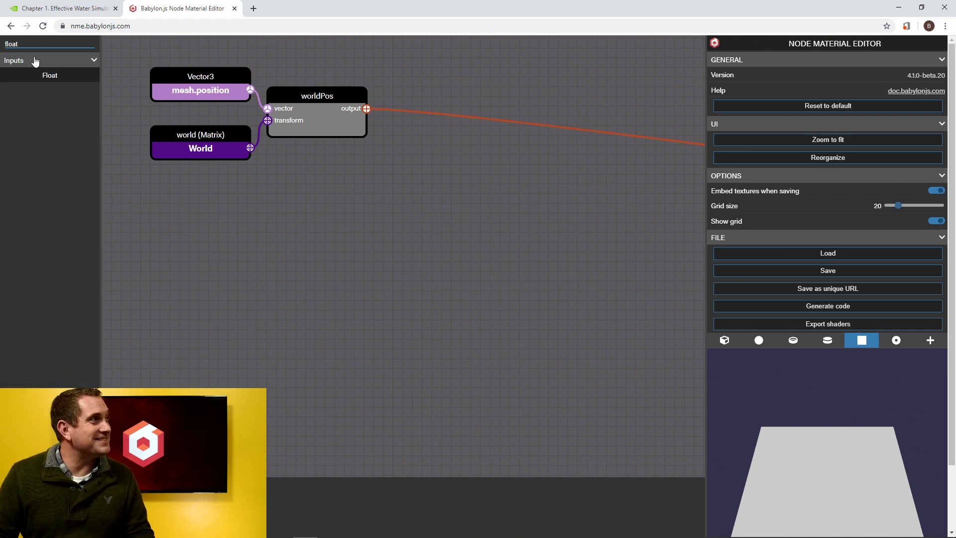
drag(48, 75, 299, 224)
drag(61, 75, 323, 266)
Make the upper Float a constant with value 2.
click(321, 228)
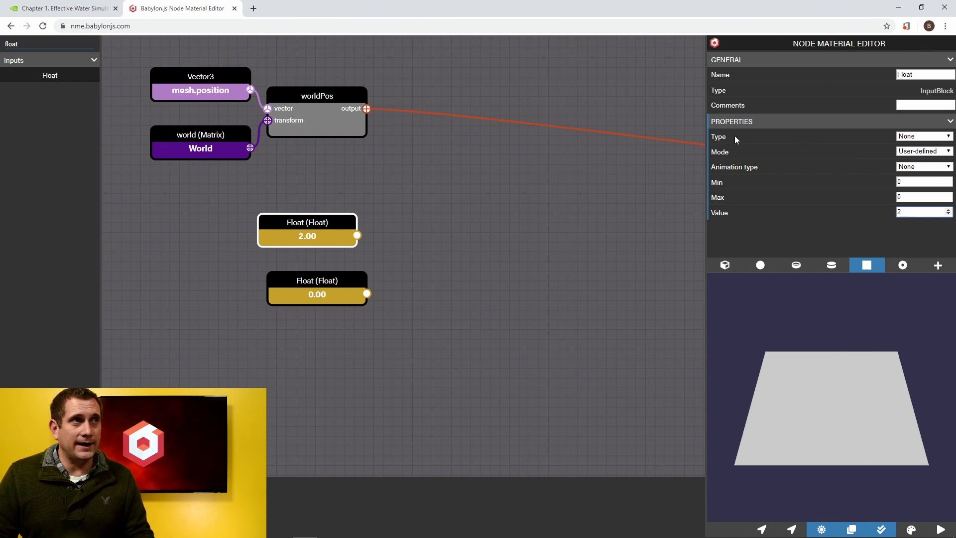
click(924, 136)
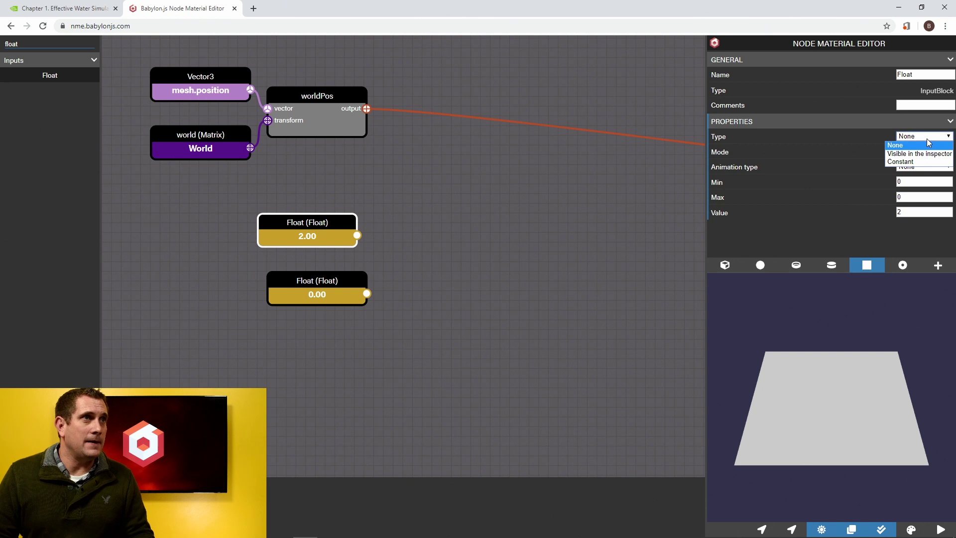
click(909, 162)
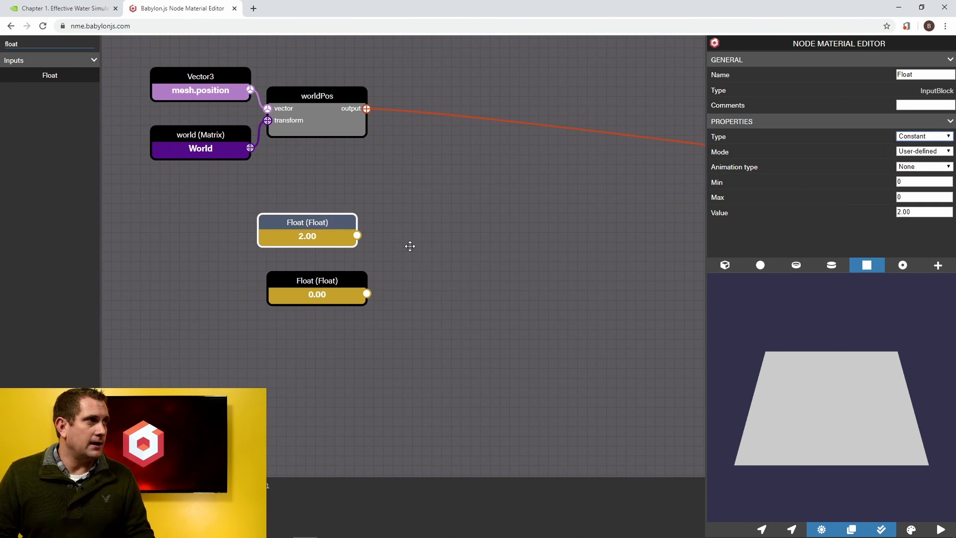
Rename the lower Float to waveLength and set its value to 0.5.
drag(352, 277, 348, 278)
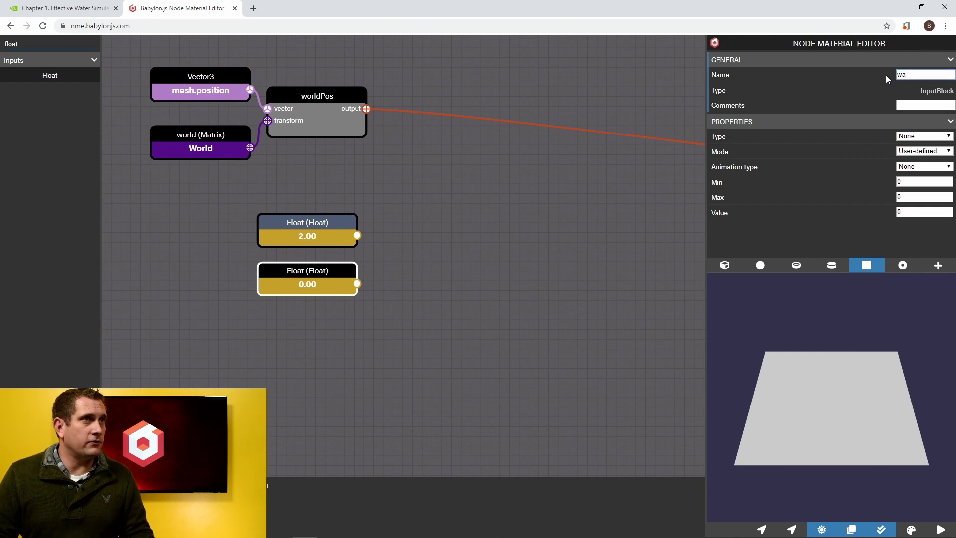
text(waveLength)
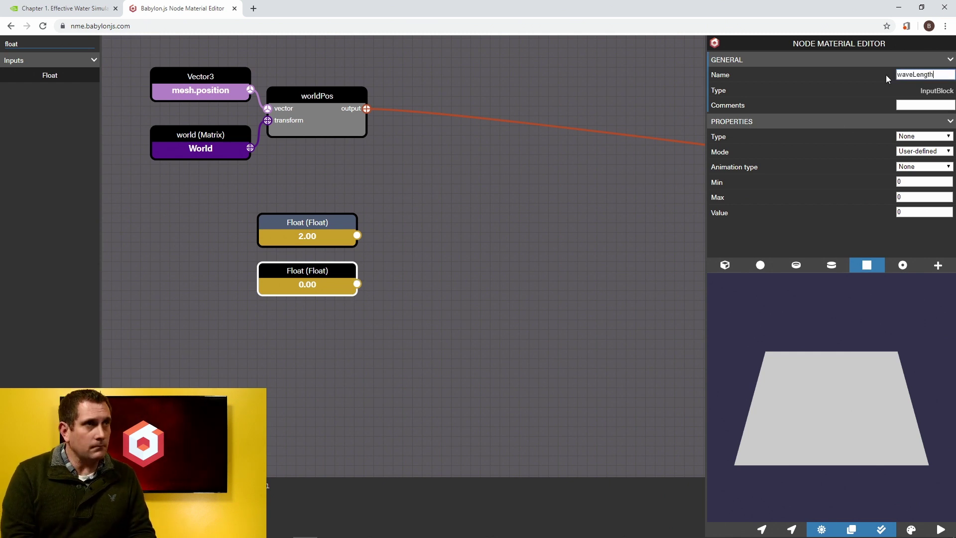
double_click(911, 212)
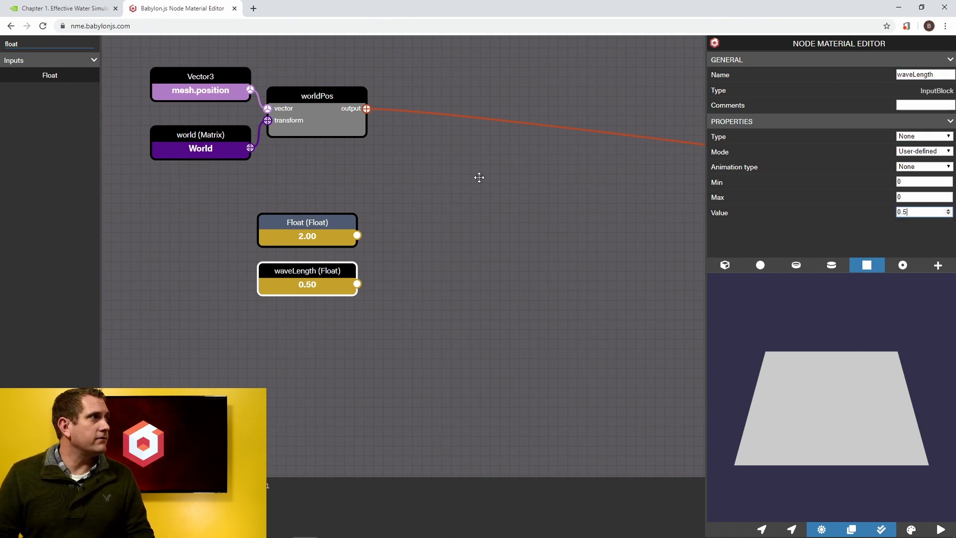
double_click(37, 45)
Add a Divide node that divides the constant 2 by waveLength.
text(divi)
drag(54, 76, 357, 284)
drag(408, 251, 408, 242)
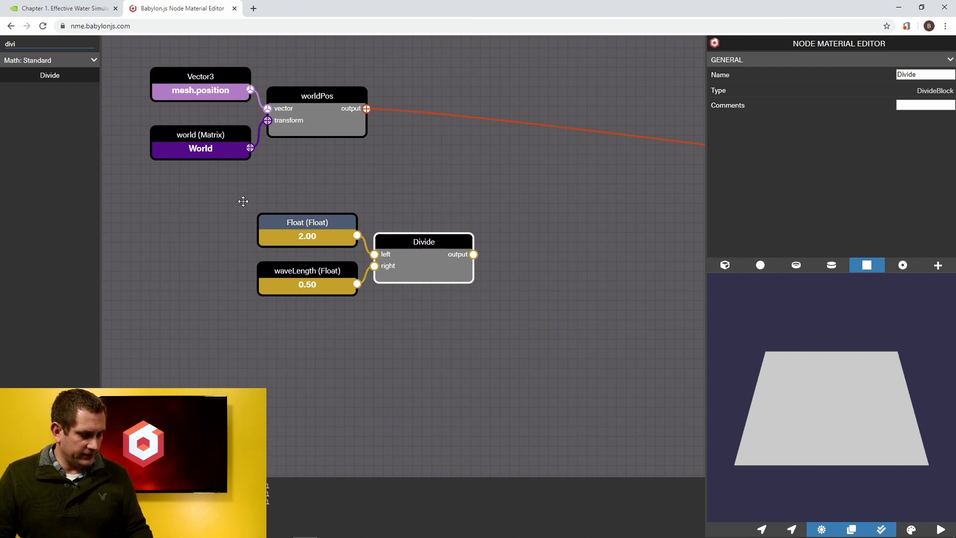
Frame both Floats and the Divide node together under the title W.
drag(243, 199, 497, 314)
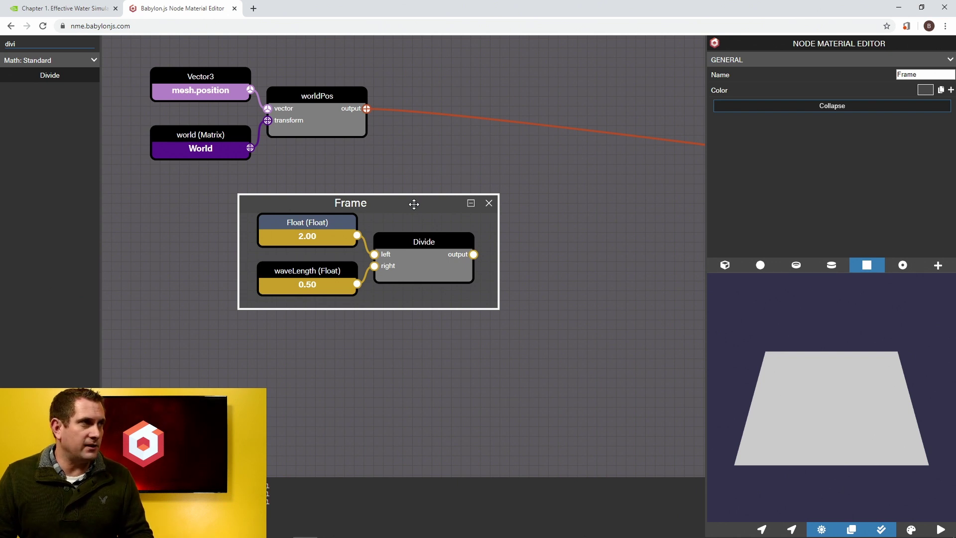
mouse_move(414, 204)
mouse_down()
mouse_move(391, 196)
mouse_move(412, 251)
mouse_move(405, 209)
mouse_move(420, 238)
mouse_move(416, 218)
mouse_up()
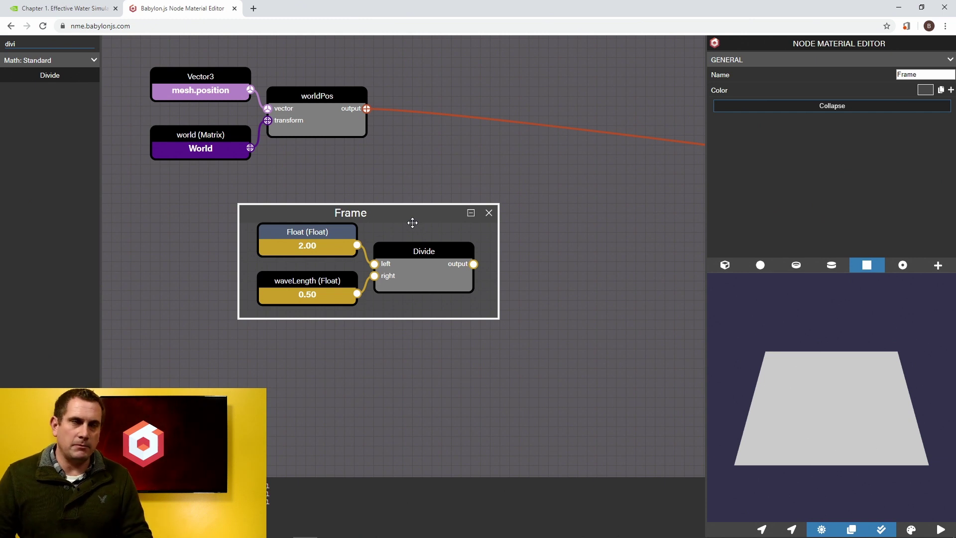
double_click(921, 75)
text(W)
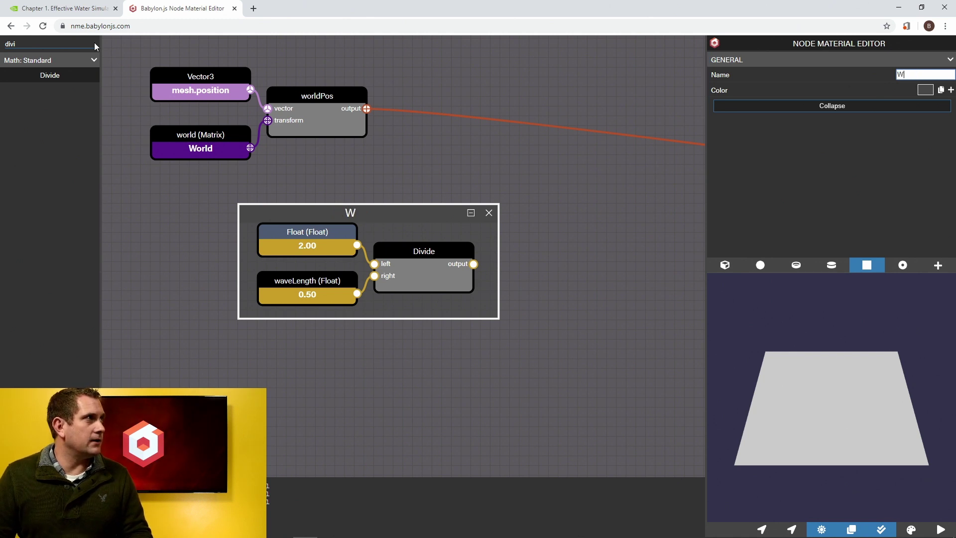
click(82, 10)
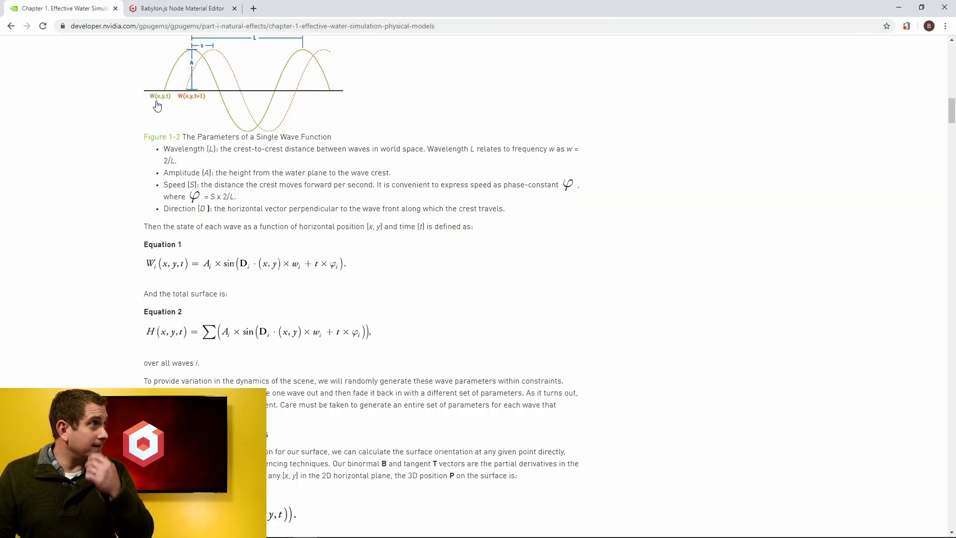
Add a Float input named amplitude with value 0.5.
click(199, 9)
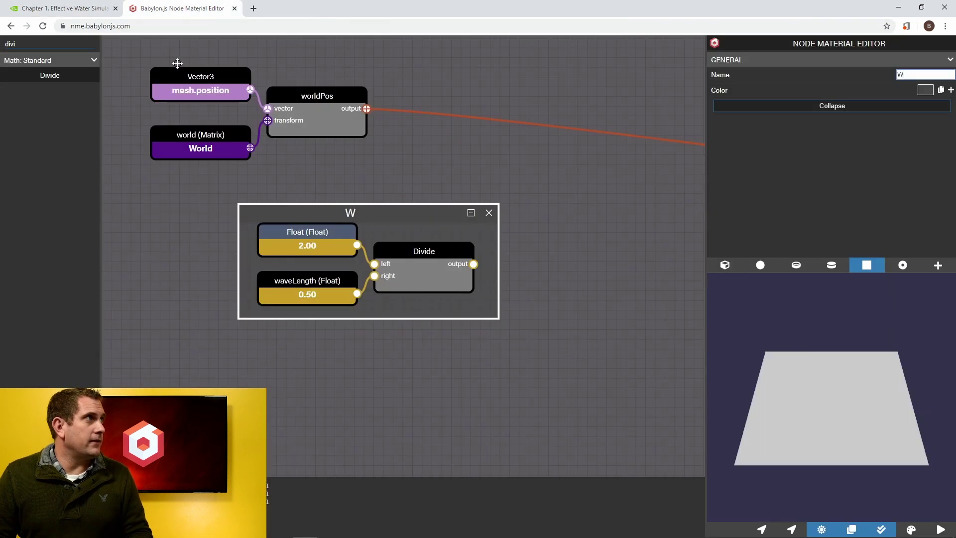
double_click(26, 44)
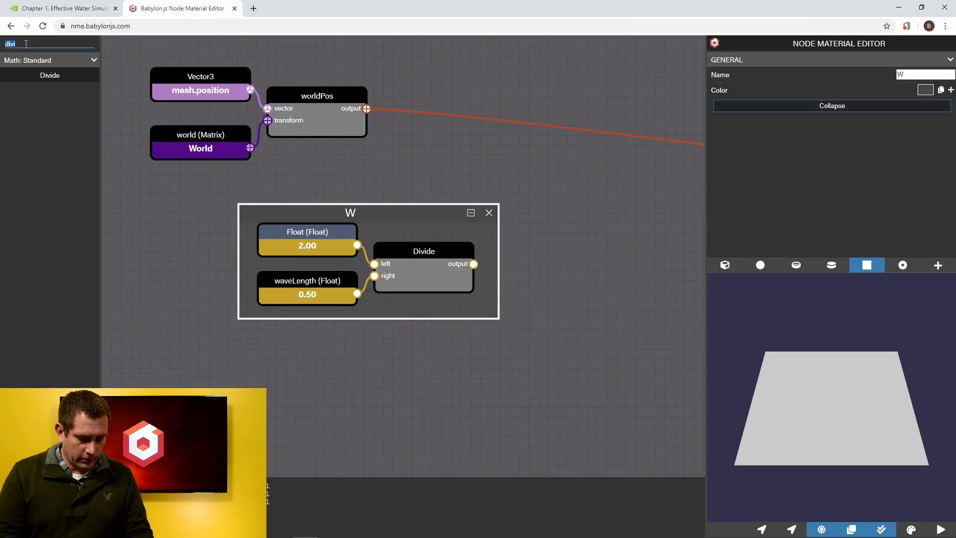
text(gl)
key(BackSpace)
key(BackSpace)
text(f)
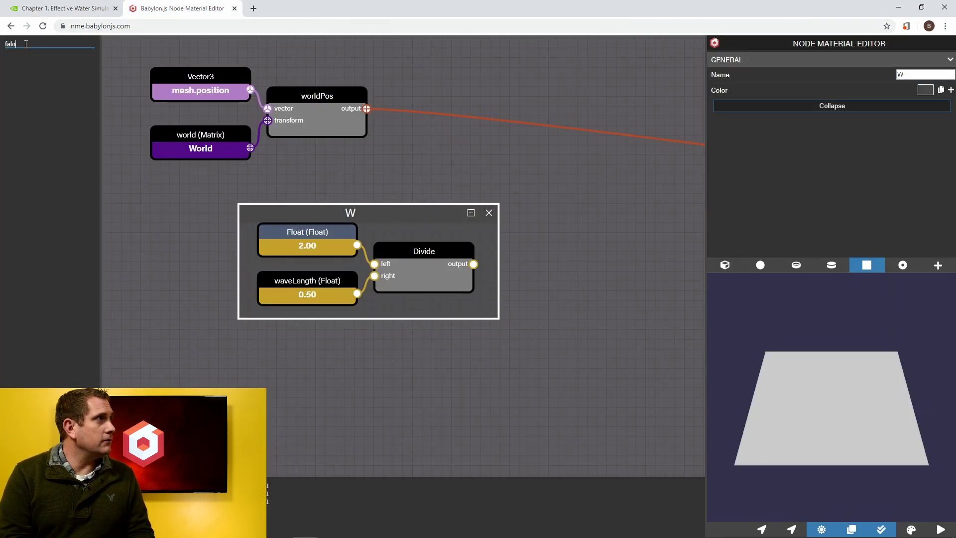
text(loat)
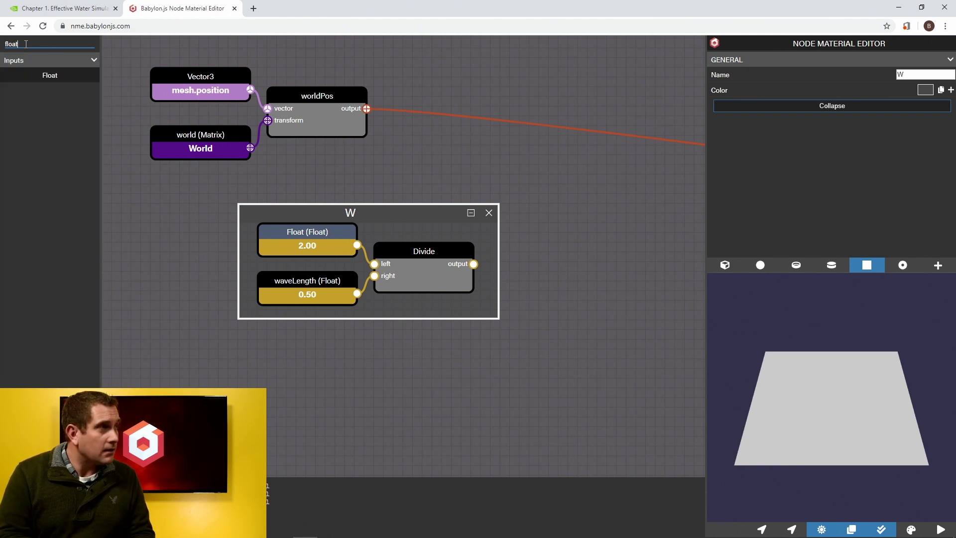
drag(50, 76, 342, 345)
click(342, 345)
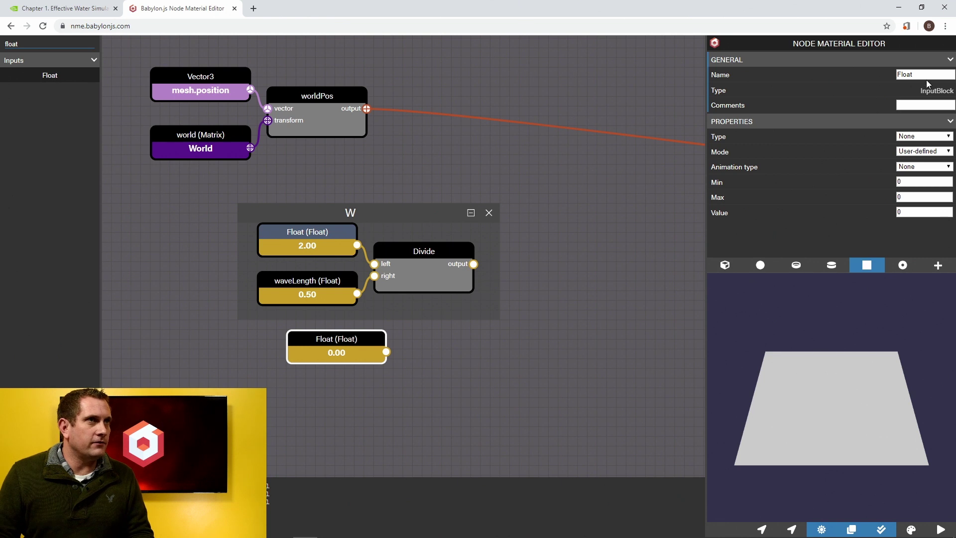
text(amplitude)
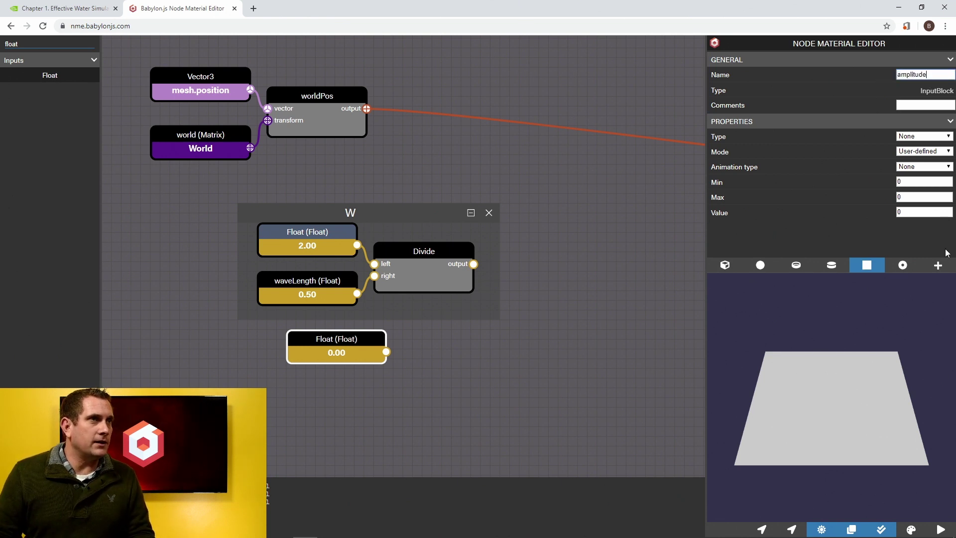
click(902, 212)
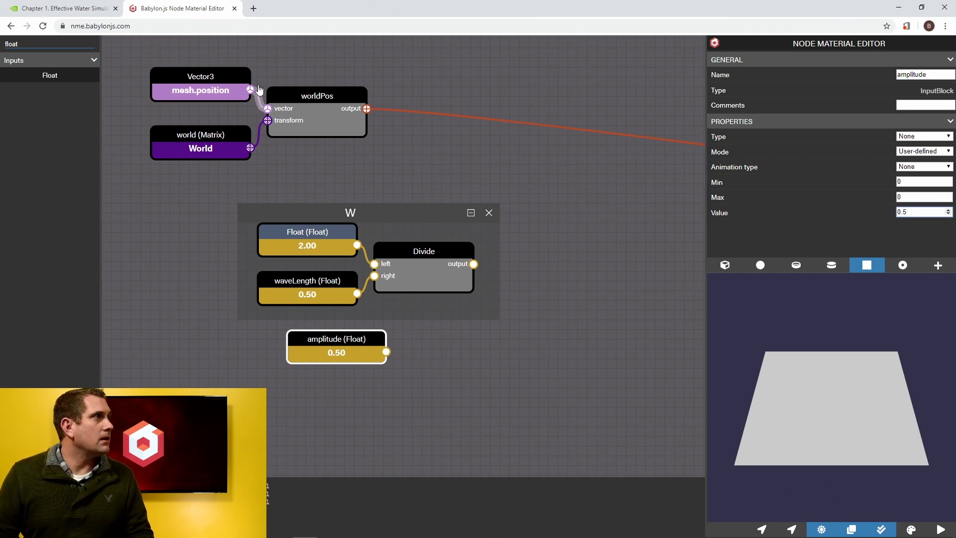
Check the article's wave parameters, then add a second Float input named speed.
click(59, 7)
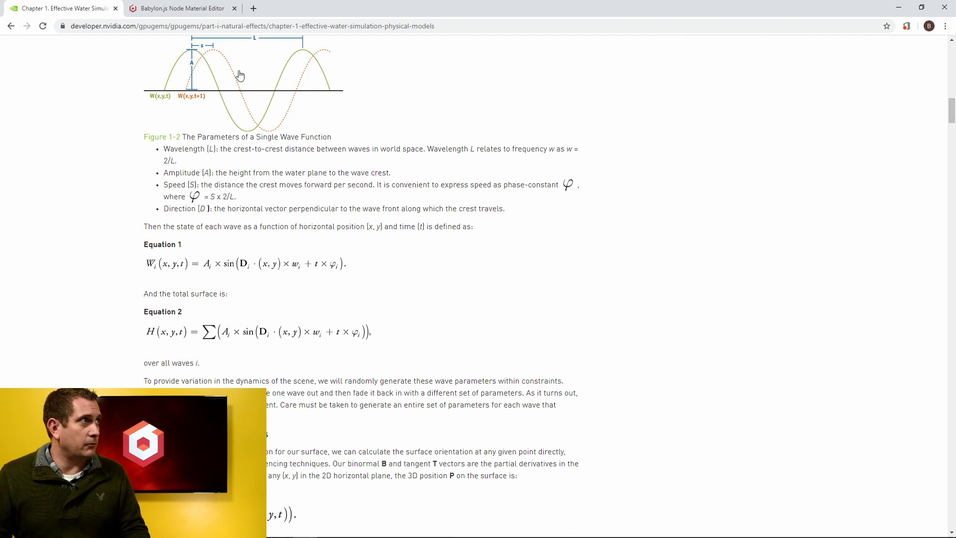
click(174, 10)
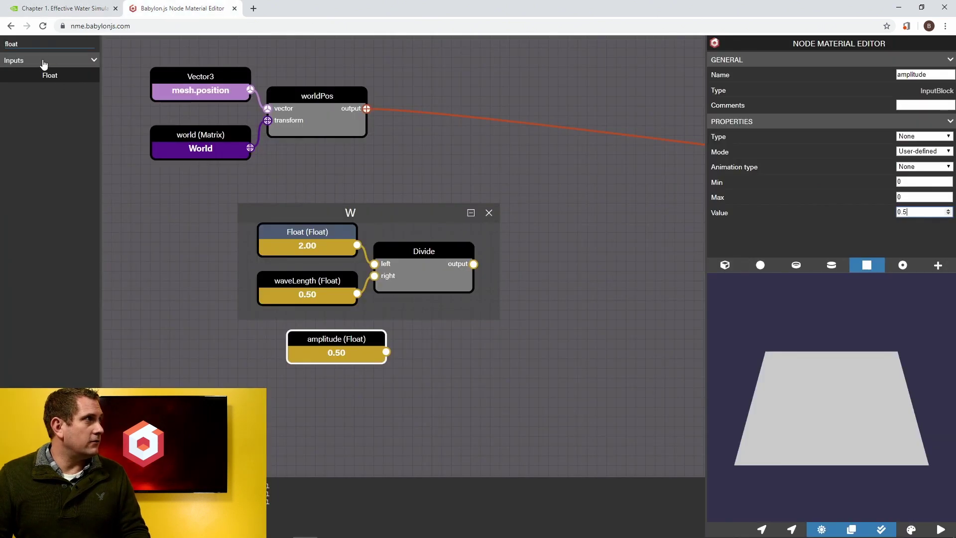
drag(50, 76, 485, 420)
drag(913, 76, 885, 76)
text(speed)
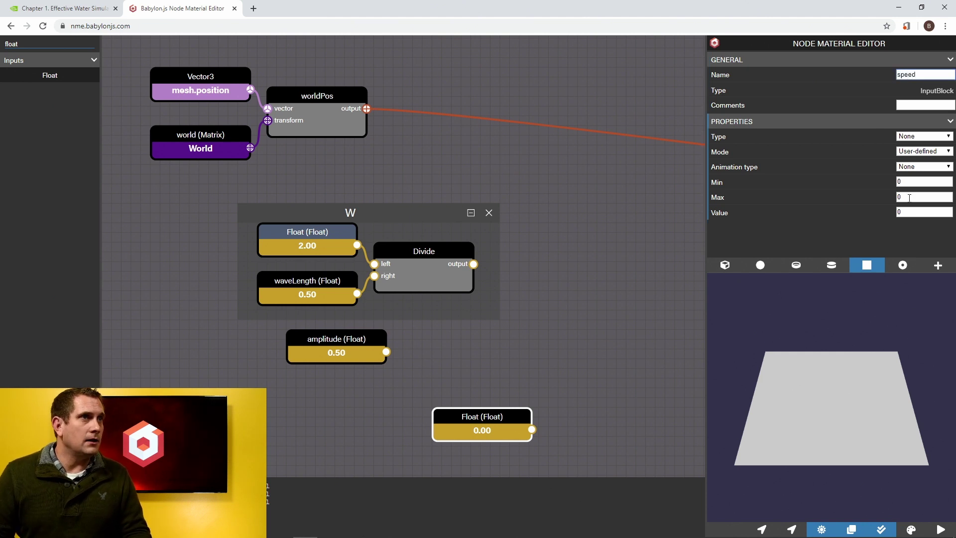
click(903, 211)
Set speed to 1 and add a Multiply node with speed wired into its right input.
text(1)
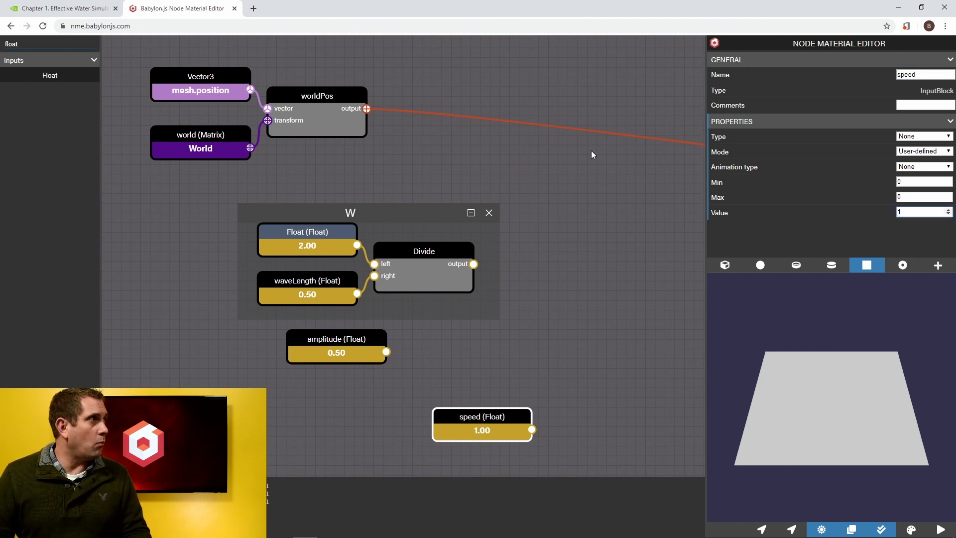
double_click(34, 43)
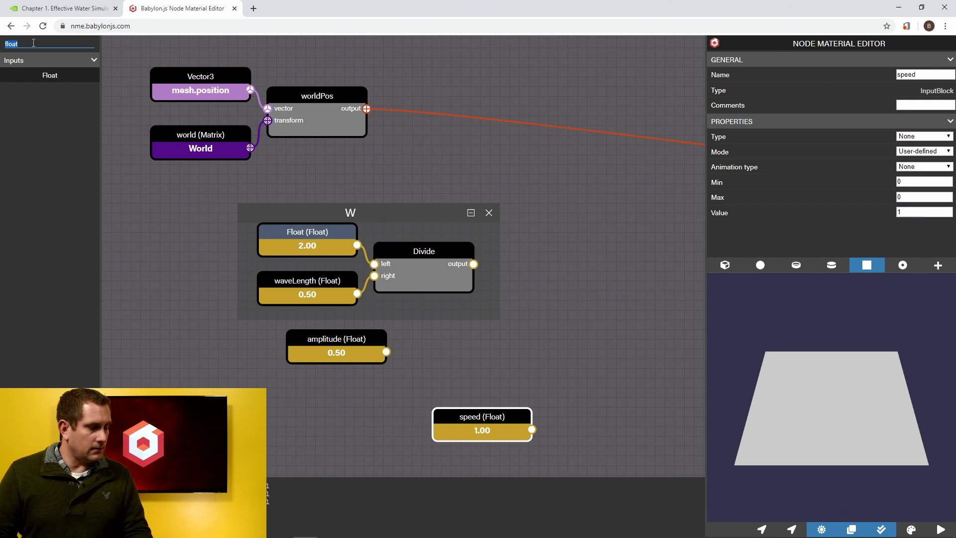
text(mult)
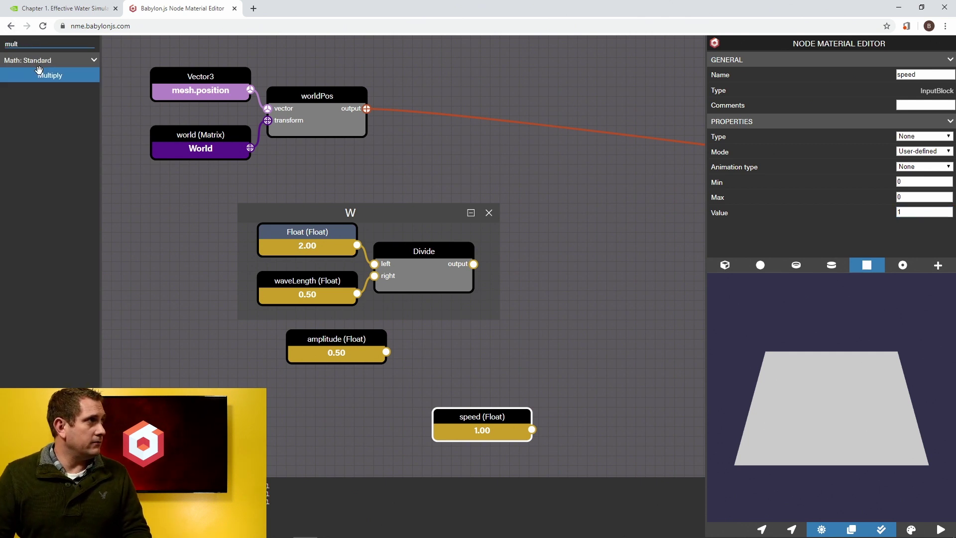
drag(38, 70, 567, 344)
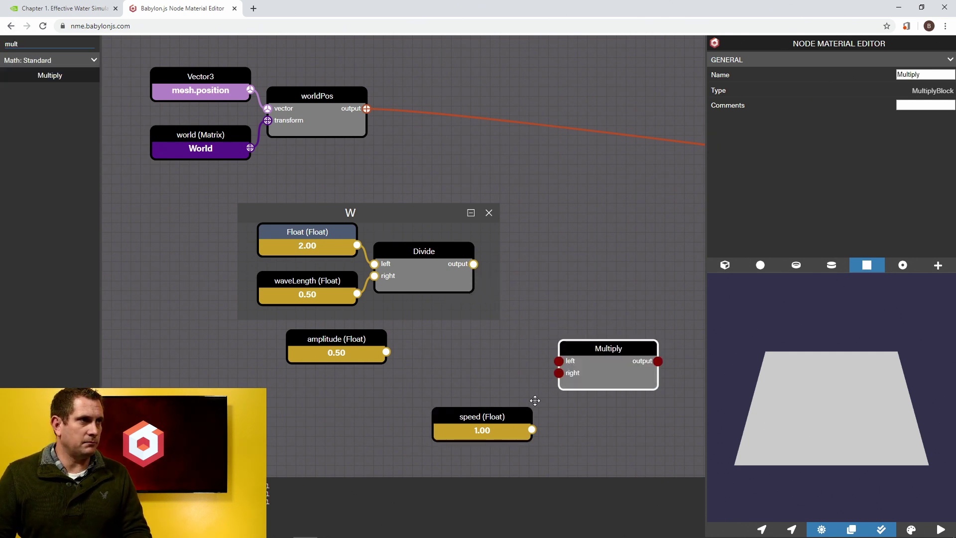
drag(531, 429, 473, 263)
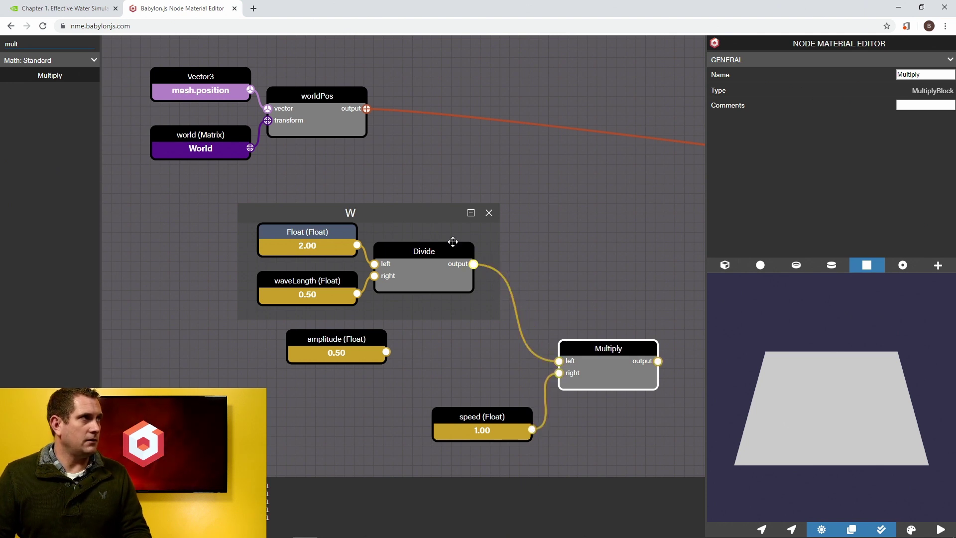
Group the Multiply node and the speed input in a frame named speed.
click(80, 14)
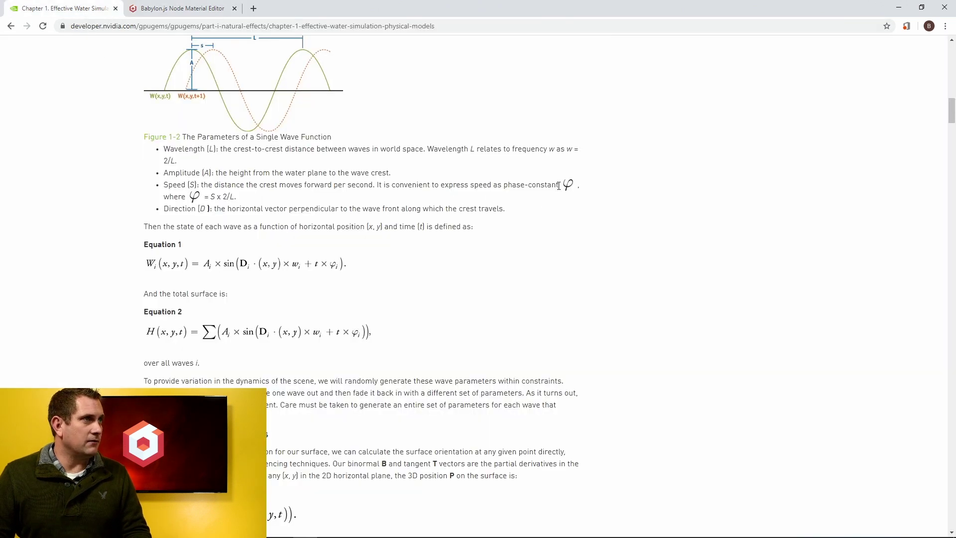
click(179, 8)
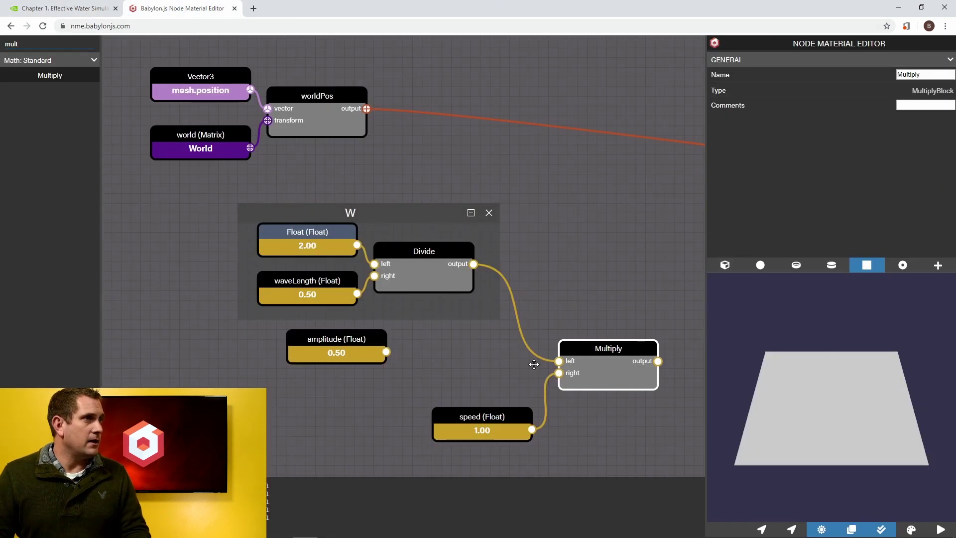
scroll(593, 426, down, 2)
drag(593, 427, 472, 305)
click(407, 295)
click(482, 244)
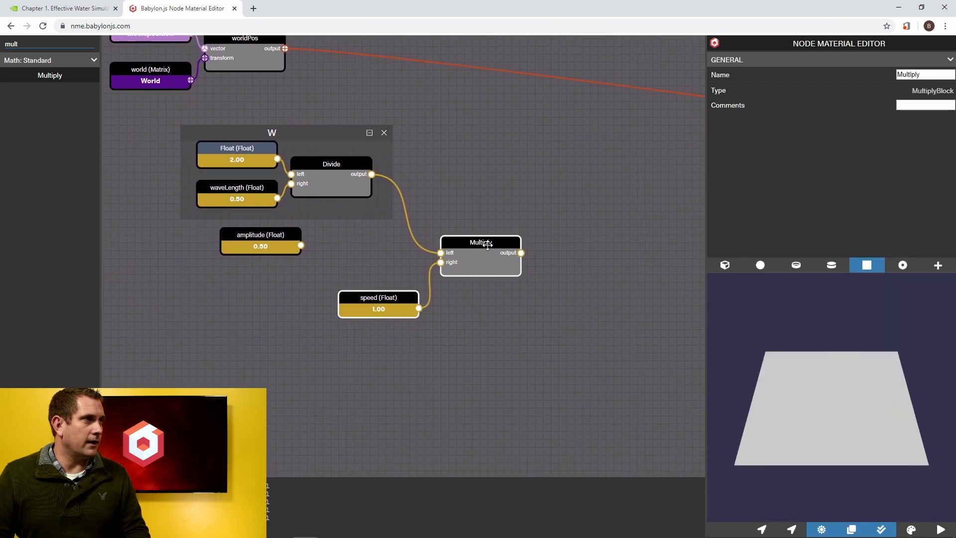
drag(481, 244, 490, 275)
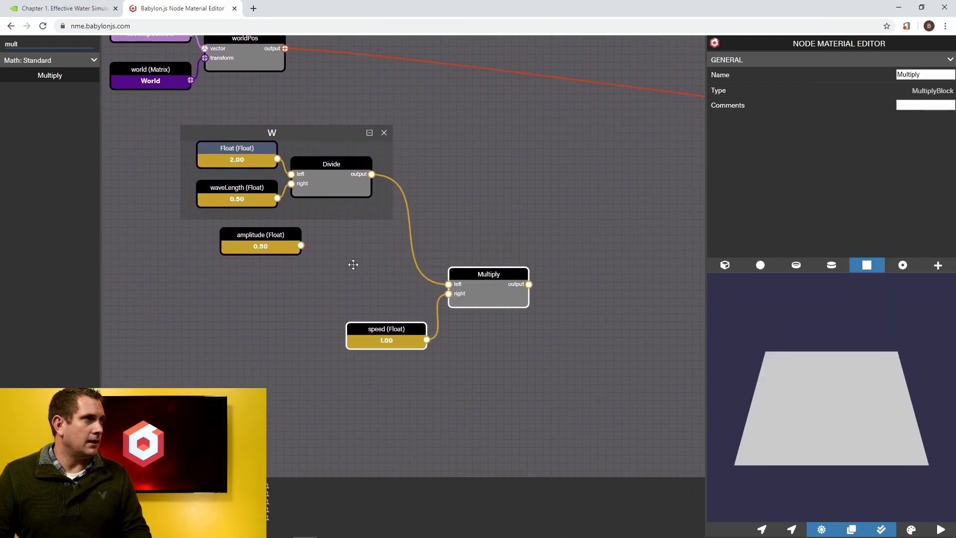
shift+drag(330, 252, 547, 365)
drag(929, 74, 882, 75)
text(speed)
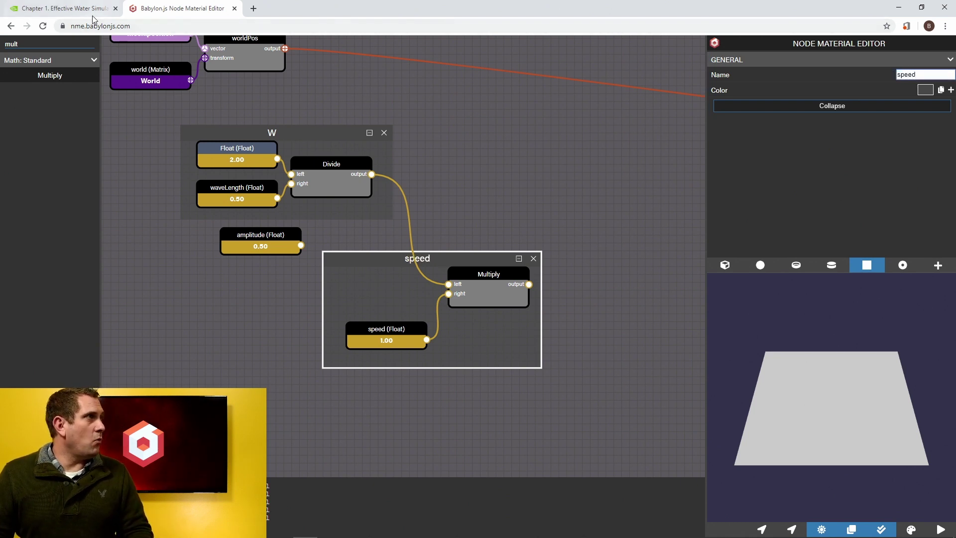
Switch to the GPU Gems article showing the wavelength, amplitude, speed and direction definitions.
click(60, 9)
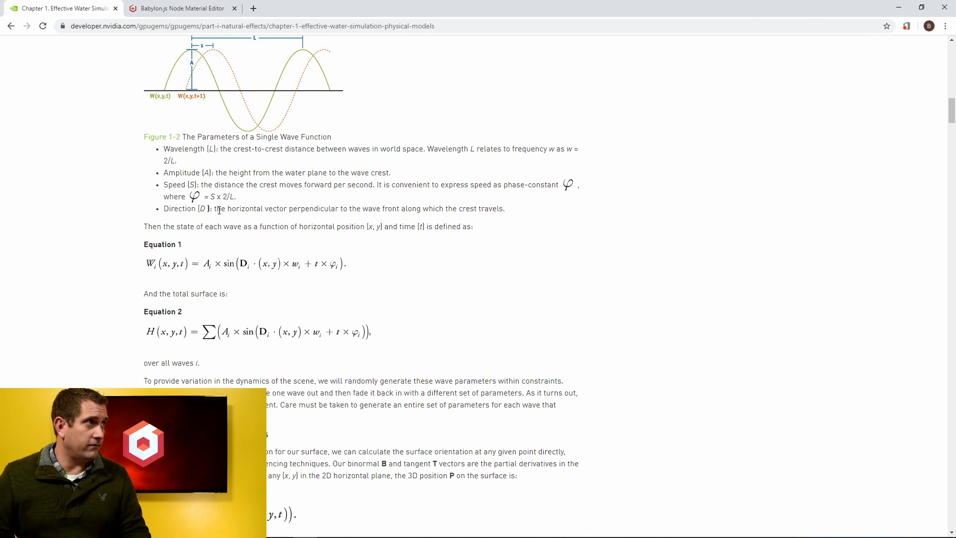
Add a Vector2 input named windDirection and set its x to 1, giving (1, 0).
click(179, 9)
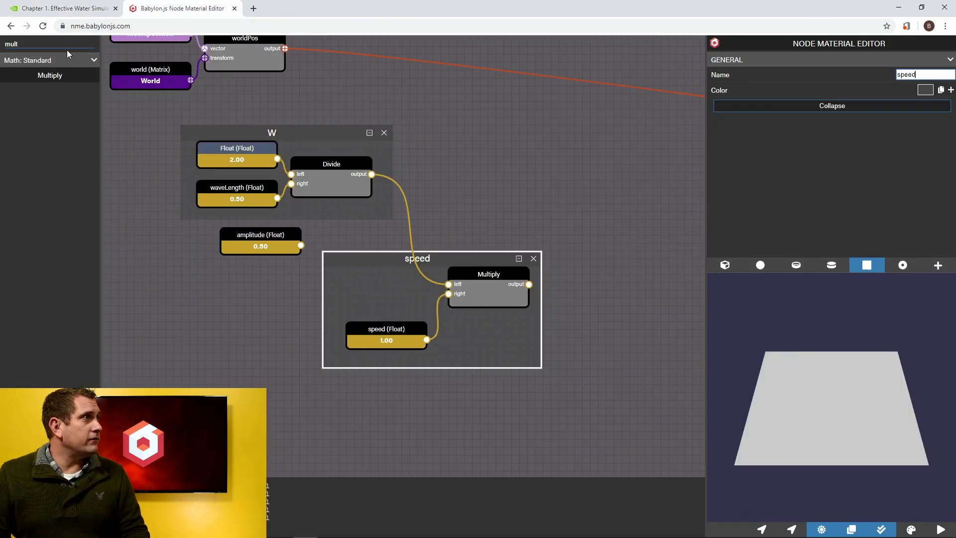
double_click(49, 42)
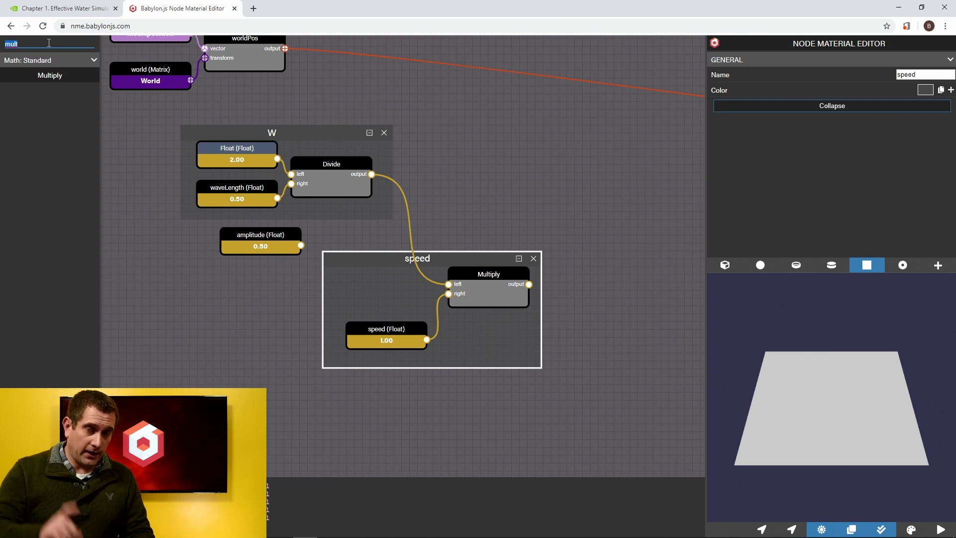
text(vec)
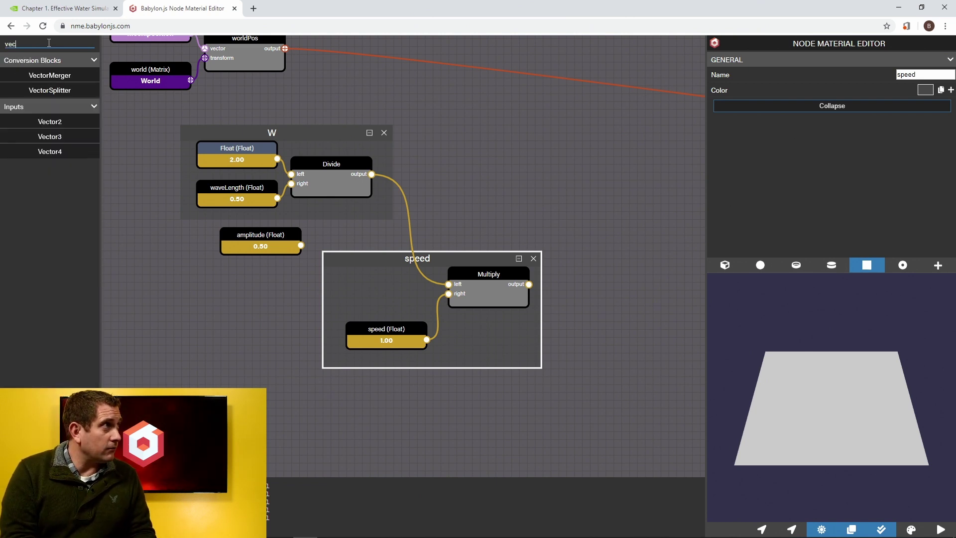
drag(68, 124, 287, 95)
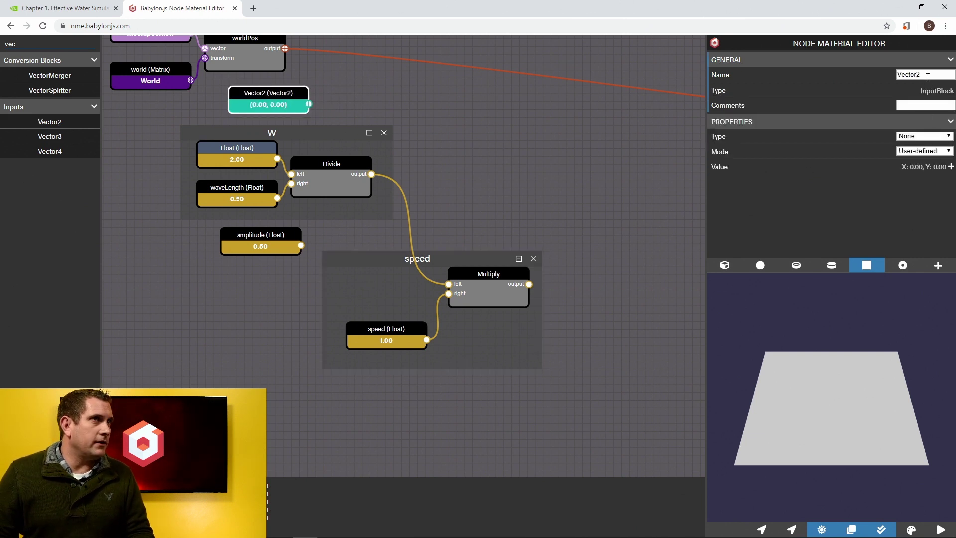
drag(921, 75, 876, 75)
text(windDirection)
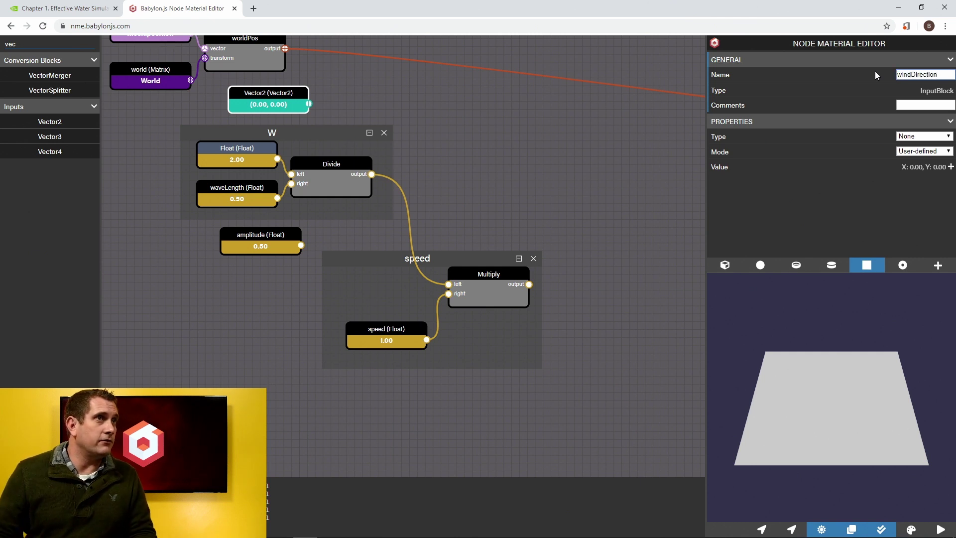
click(950, 167)
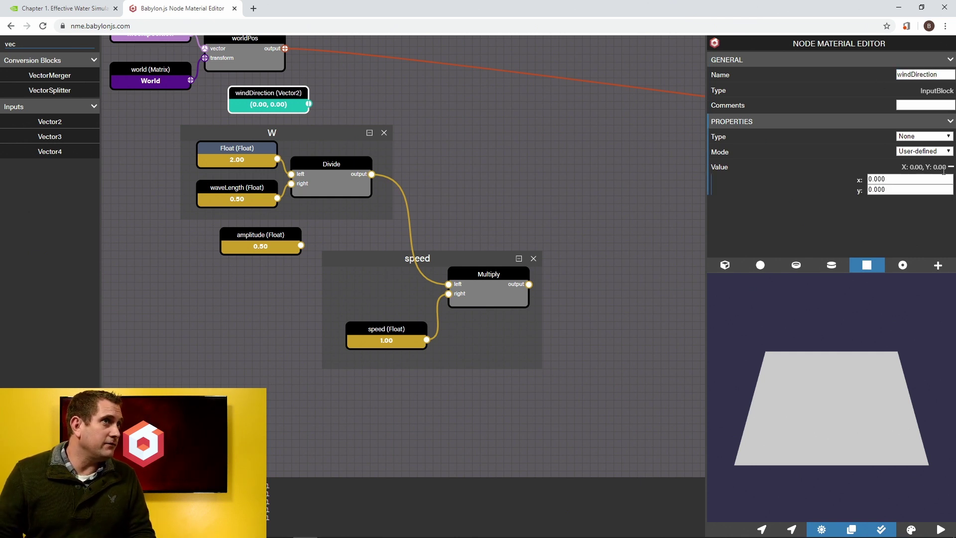
click(895, 178)
drag(896, 179, 864, 181)
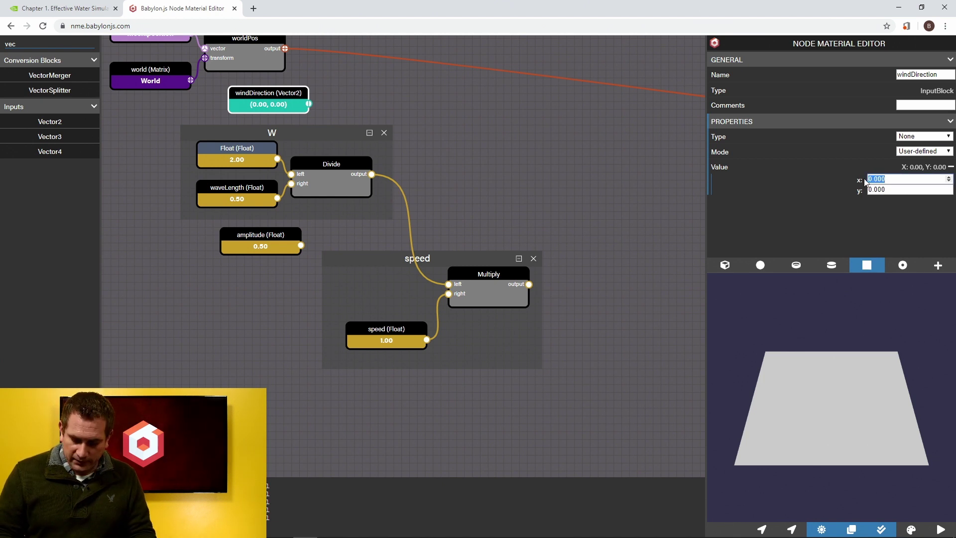
text(1)
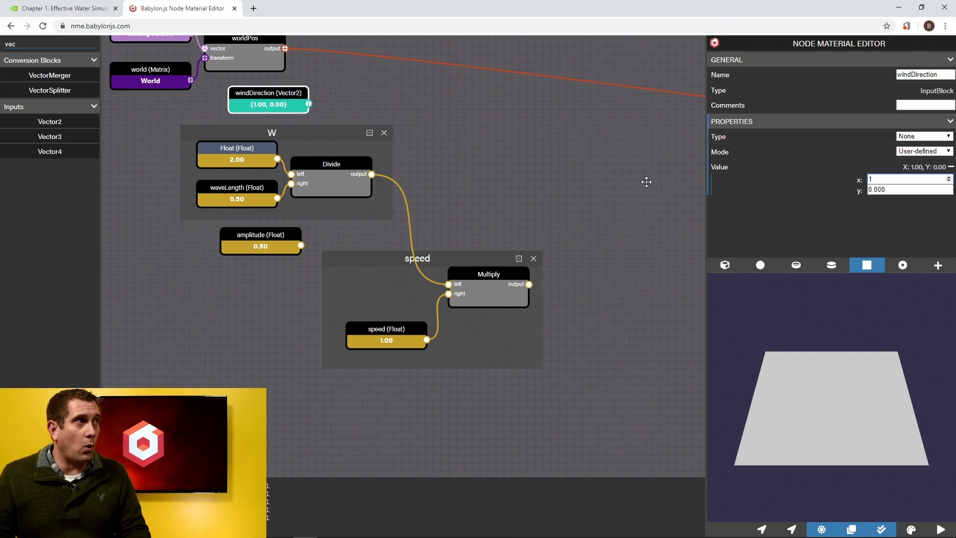
click(40, 10)
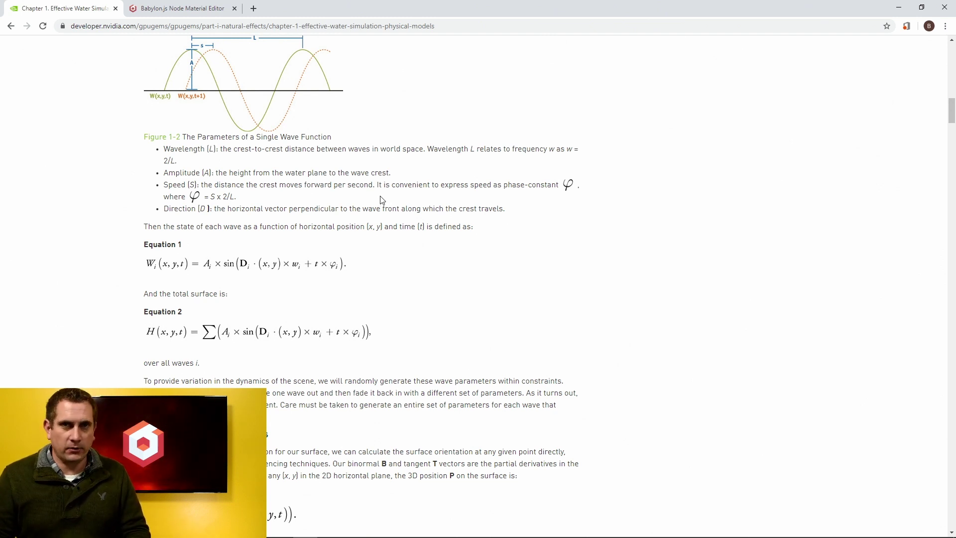
click(183, 13)
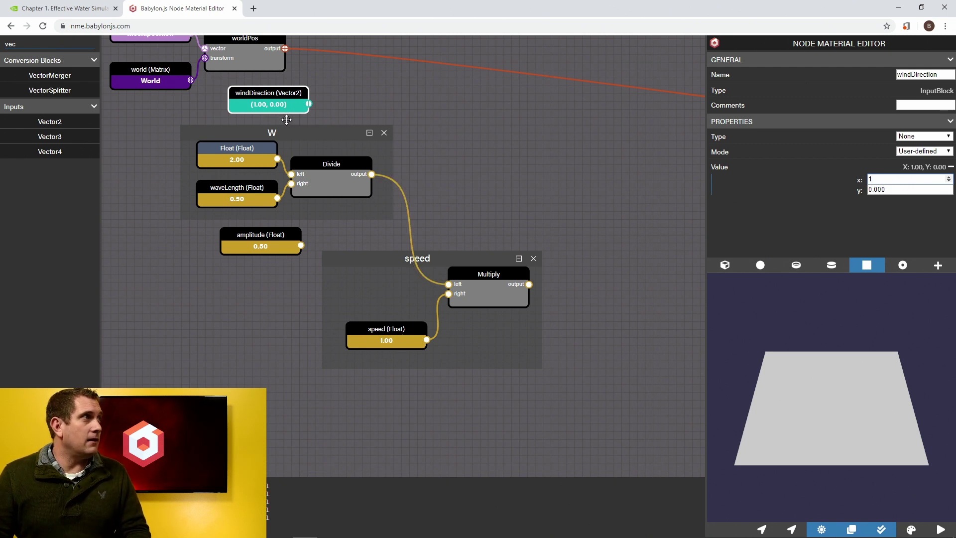
click(64, 8)
scroll(222, 258, down, 2)
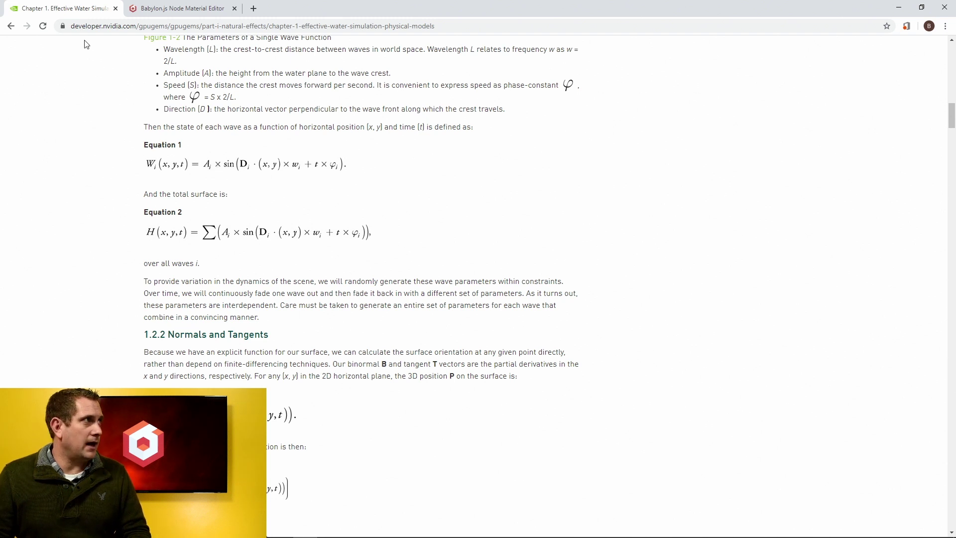
click(179, 9)
scroll(474, 225, down, 3)
drag(474, 225, 302, 226)
drag(452, 258, 389, 259)
drag(280, 223, 299, 219)
Move the amplitude node toward the canvas centre and place a Sin block on the graph.
click(127, 244)
drag(145, 245, 493, 275)
click(39, 46)
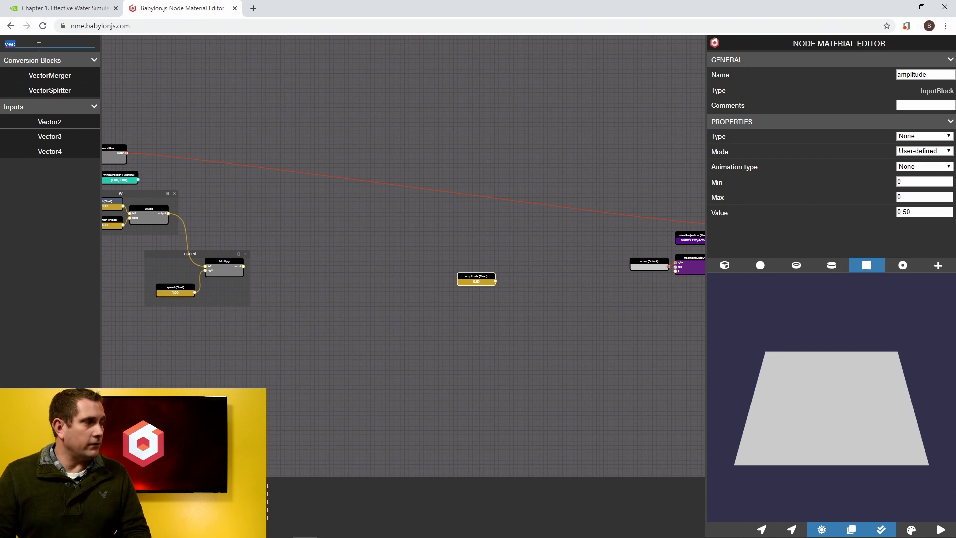
key(BackSpace)
key(BackSpace)
key(BackSpace)
text(sin)
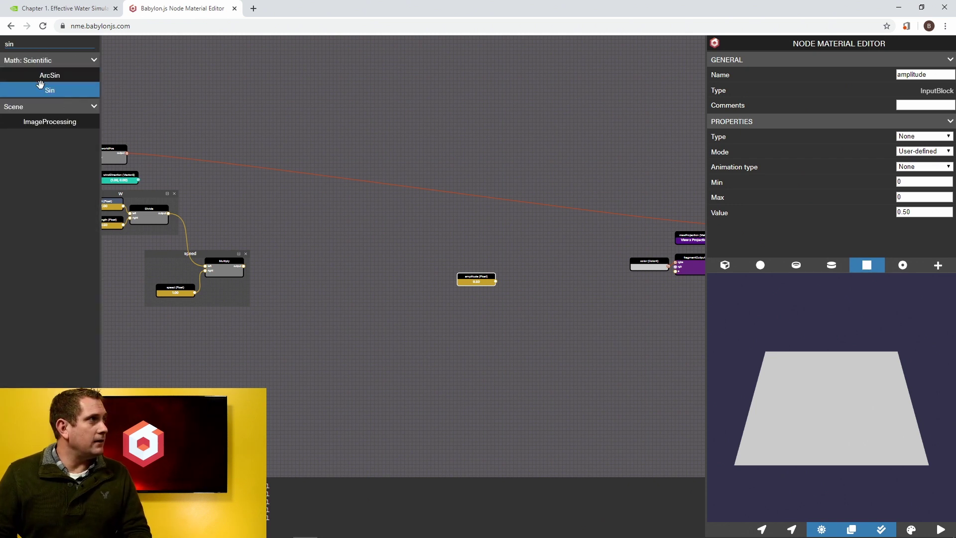
drag(44, 91, 429, 241)
Add a Multiply block and wire amplitude into its left input, shifting Sin aside.
click(44, 47)
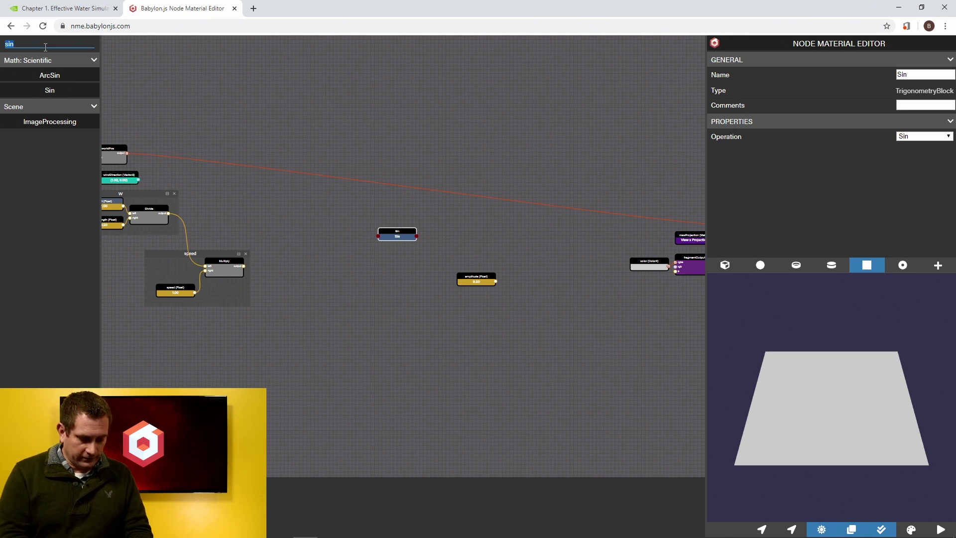
key(BackSpace)
key(BackSpace)
key(BackSpace)
text(mult)
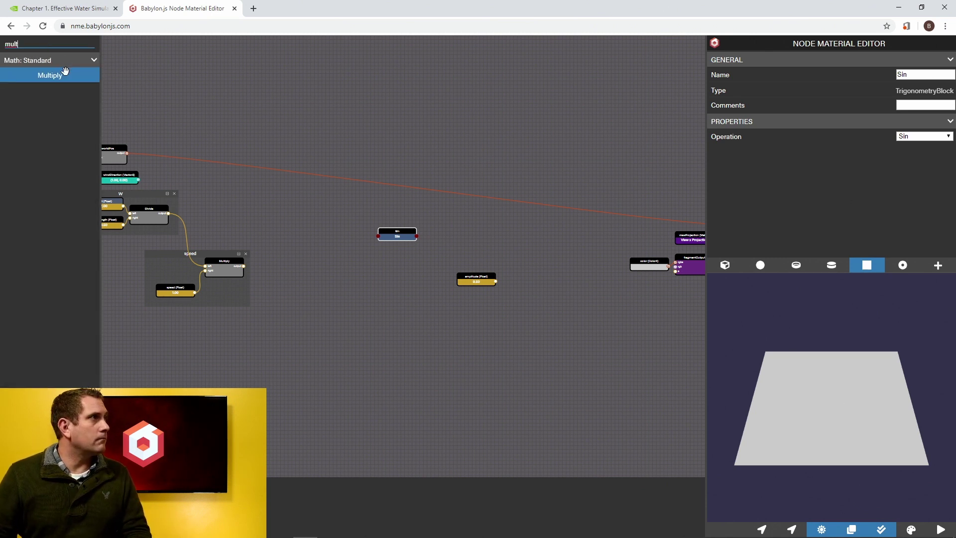
drag(65, 75, 542, 251)
scroll(510, 246, up, 4)
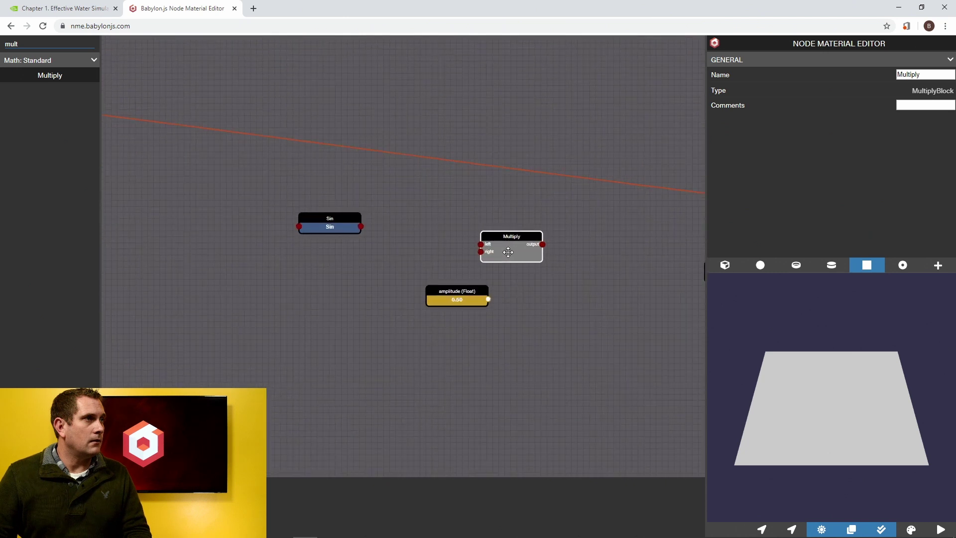
drag(484, 309, 475, 252)
drag(322, 213, 406, 216)
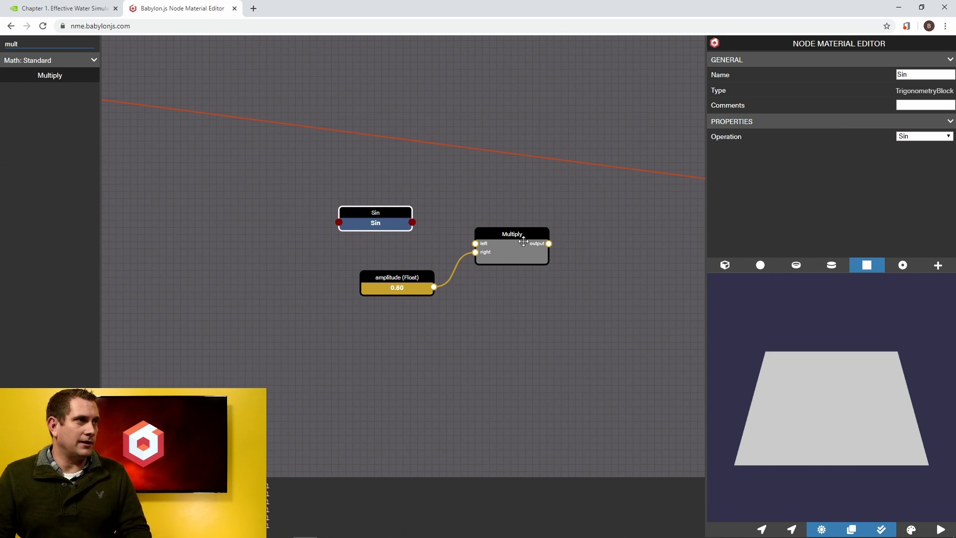
scroll(307, 324, down, 3)
drag(302, 292, 473, 297)
Show the GPU Gems water article at Equation 1, the single-wave height function.
click(80, 9)
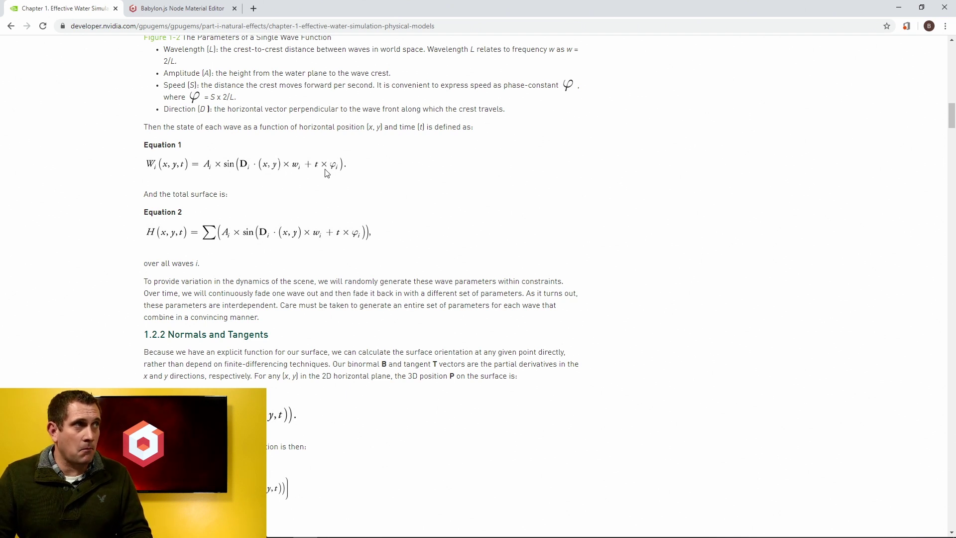
Add another Multiply block and a Time input to the graph.
click(149, 11)
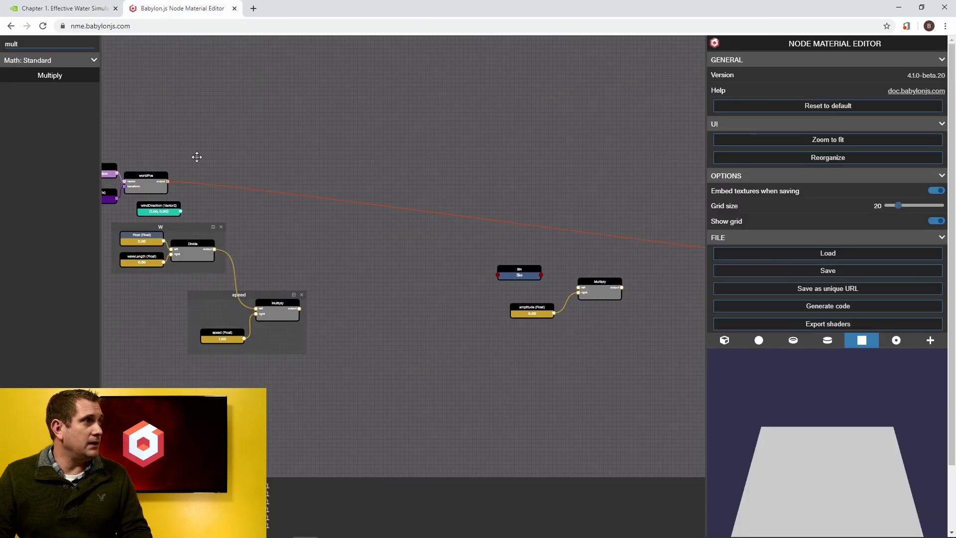
drag(45, 74, 371, 331)
double_click(34, 43)
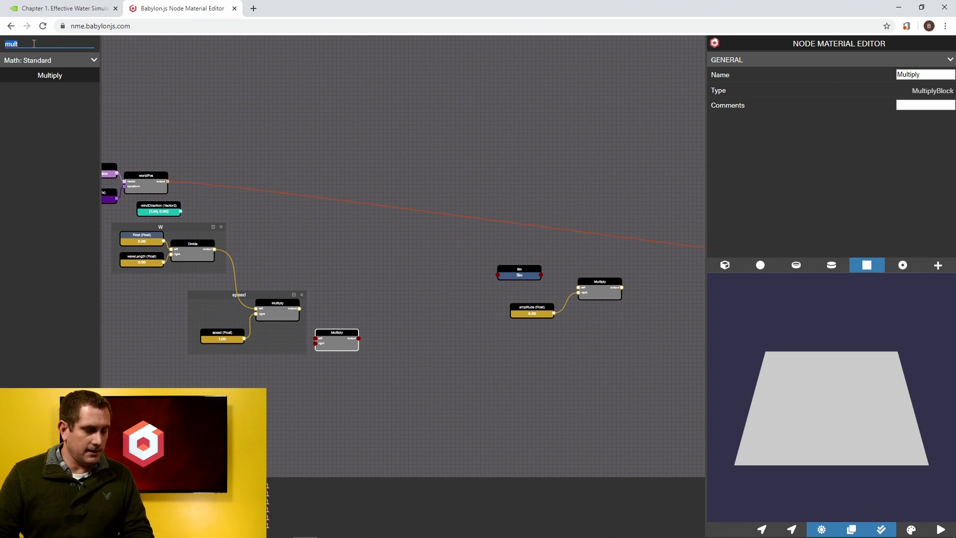
text(time)
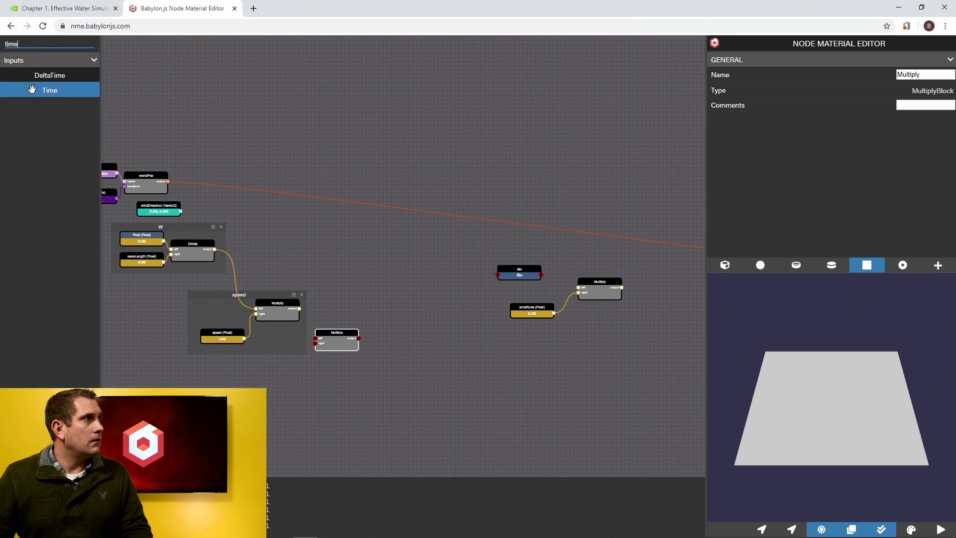
drag(33, 89, 383, 310)
Wire Time into the new Multiply's right input and the speed result into its left.
scroll(288, 377, up, 3)
scroll(383, 311, up, 2)
drag(321, 317, 429, 228)
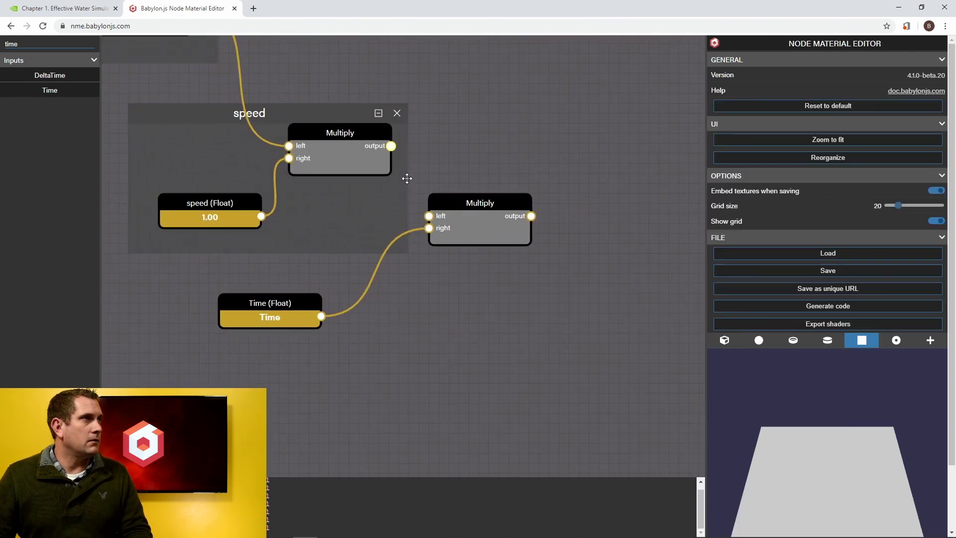
drag(411, 184, 428, 216)
scroll(408, 294, down, 3)
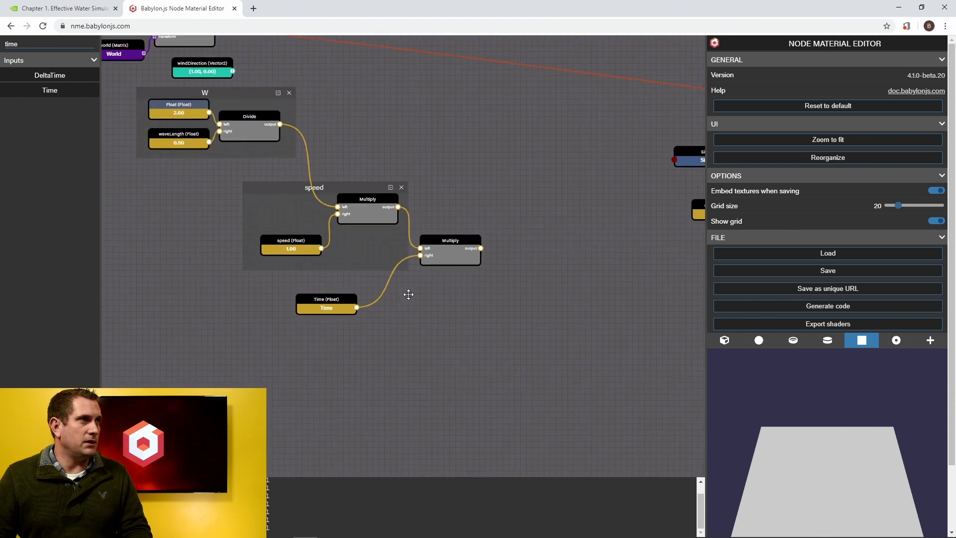
scroll(409, 294, down, 2)
Bring the GPU Gems article back up at Equation 1 and Equation 2.
click(80, 9)
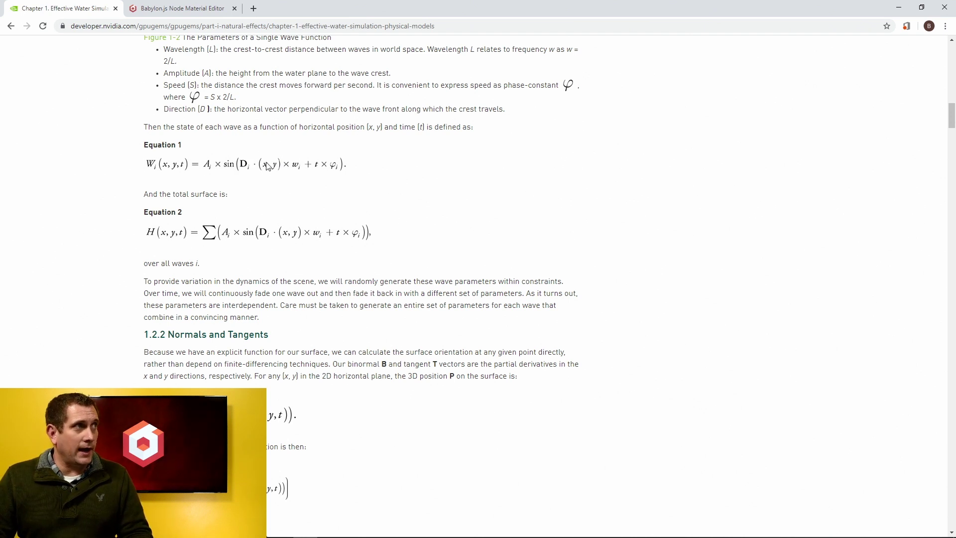
Add a VectorSplitter and a VectorMerger block to the graph.
click(165, 8)
double_click(34, 44)
text(veco)
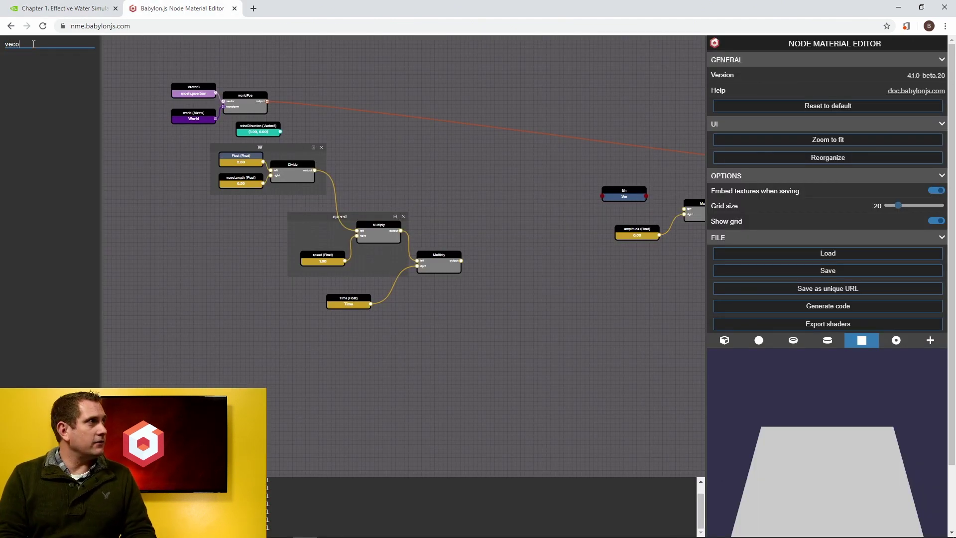
key(BackSpace)
text(t)
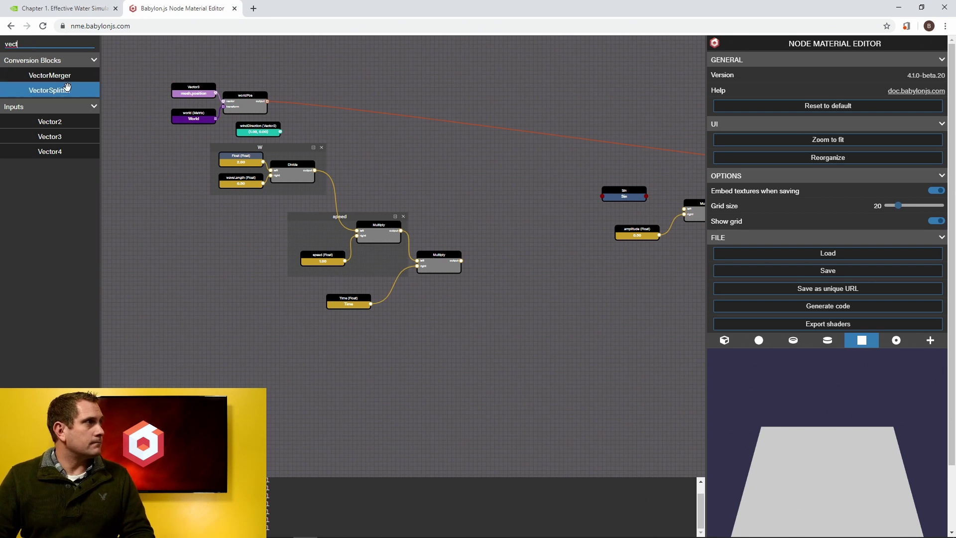
drag(70, 89, 342, 95)
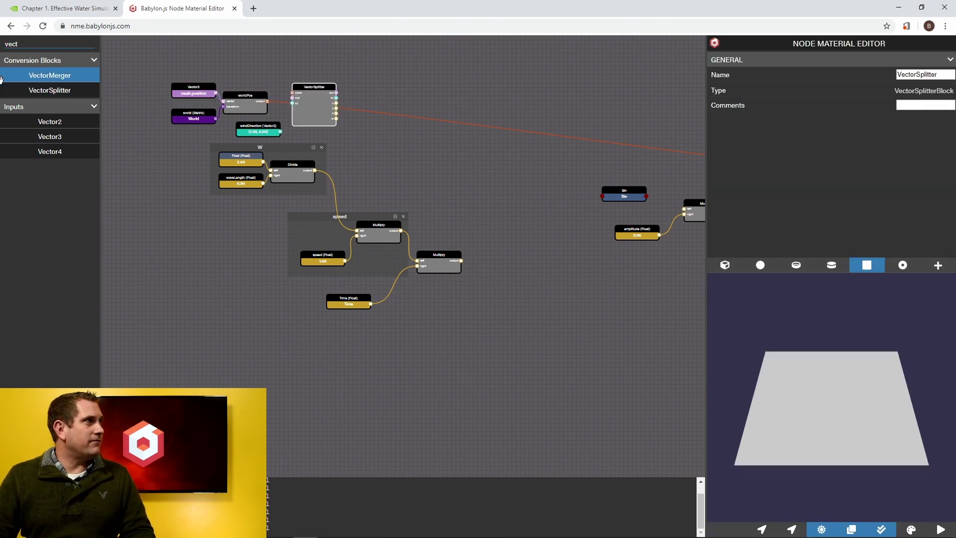
drag(49, 75, 373, 102)
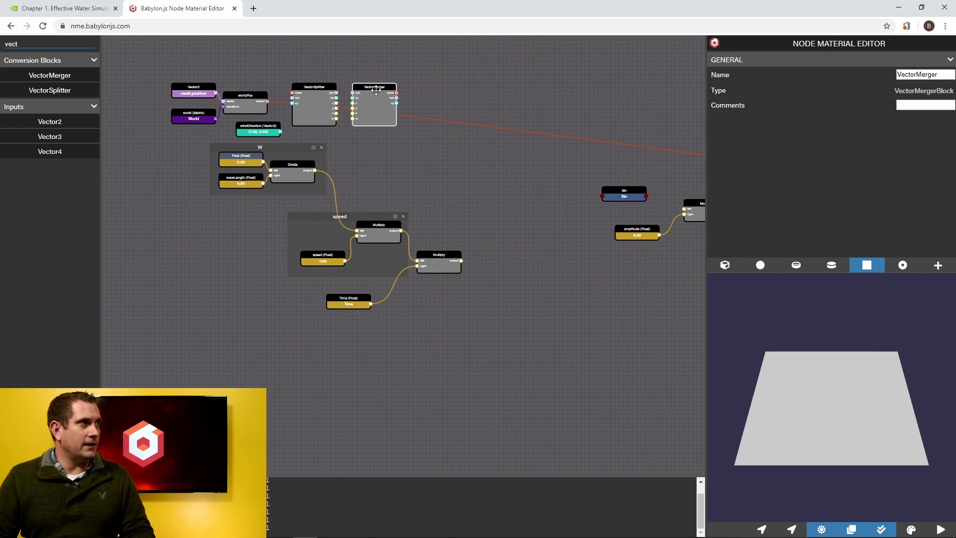
Wire worldPos into the splitter, and splitter x and z into merger x and y.
scroll(382, 91, up, 5)
drag(356, 205, 512, 206)
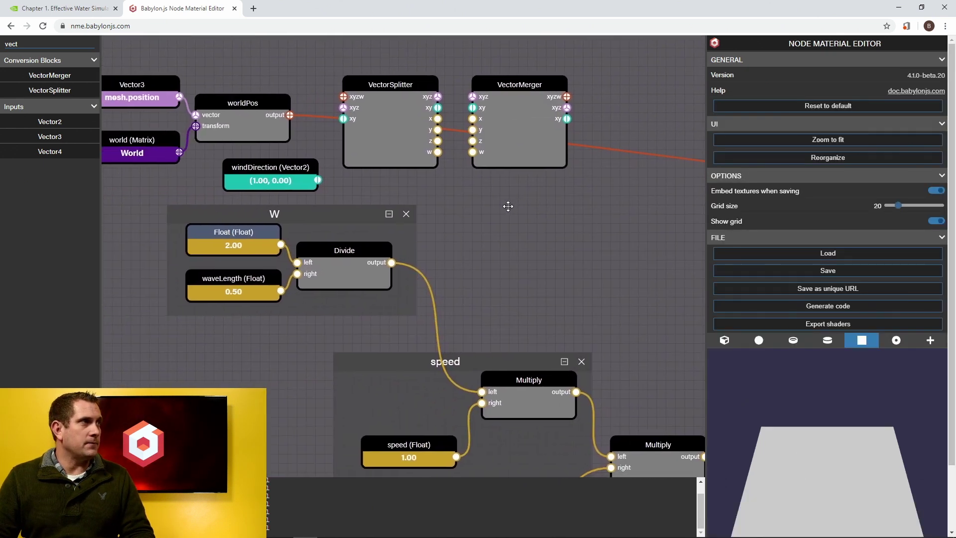
drag(291, 114, 345, 97)
drag(438, 118, 475, 120)
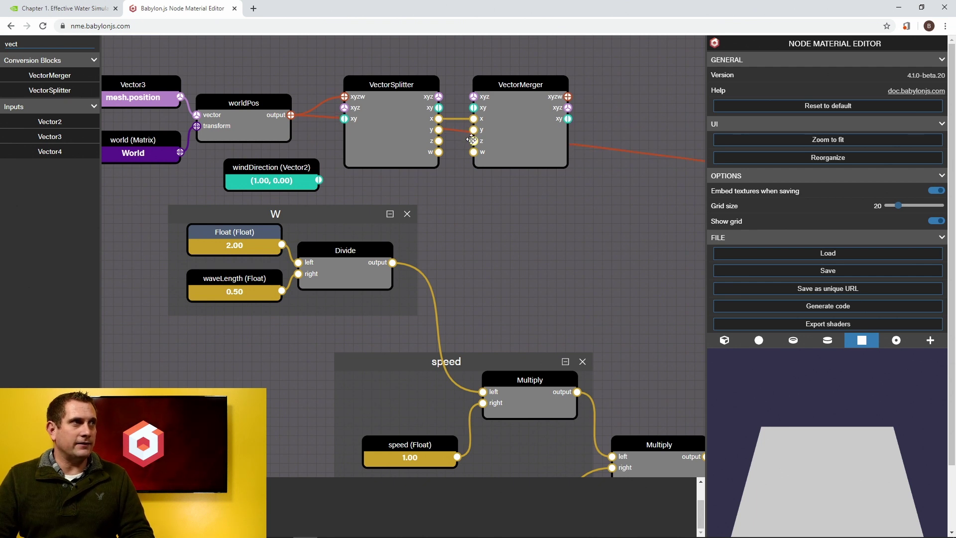
drag(443, 142, 473, 130)
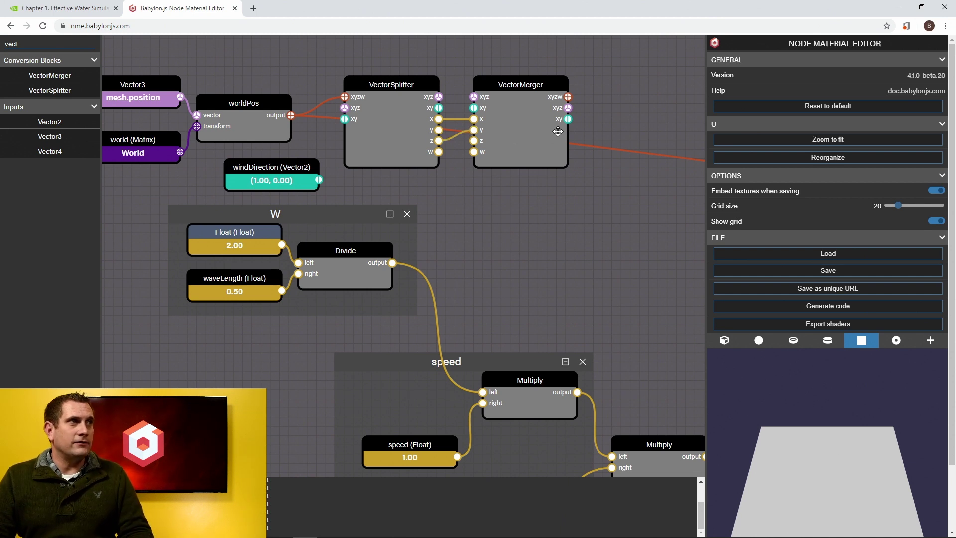
drag(570, 116, 673, 136)
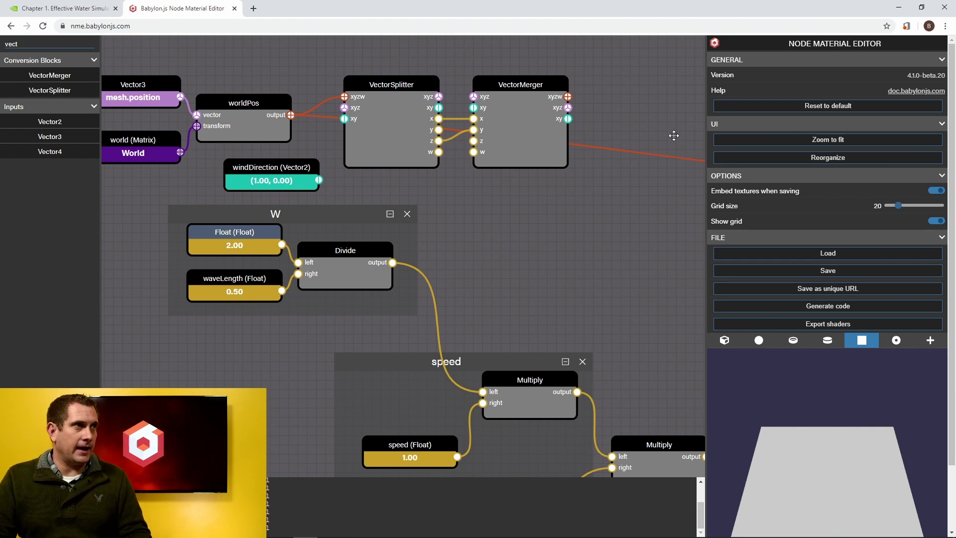
drag(285, 178, 544, 215)
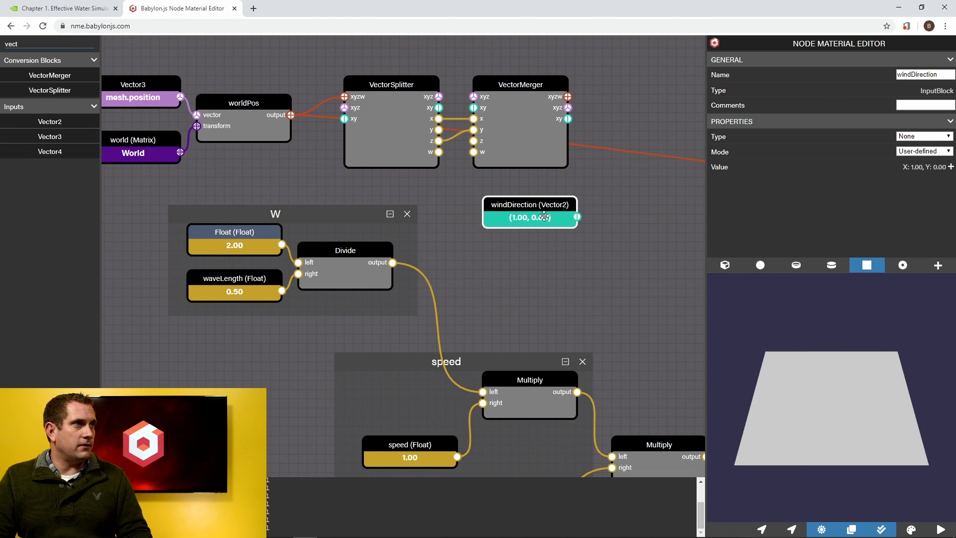
Add a Dot block taking the merged xy on the left and windDirection on the right.
double_click(62, 45)
text(dot)
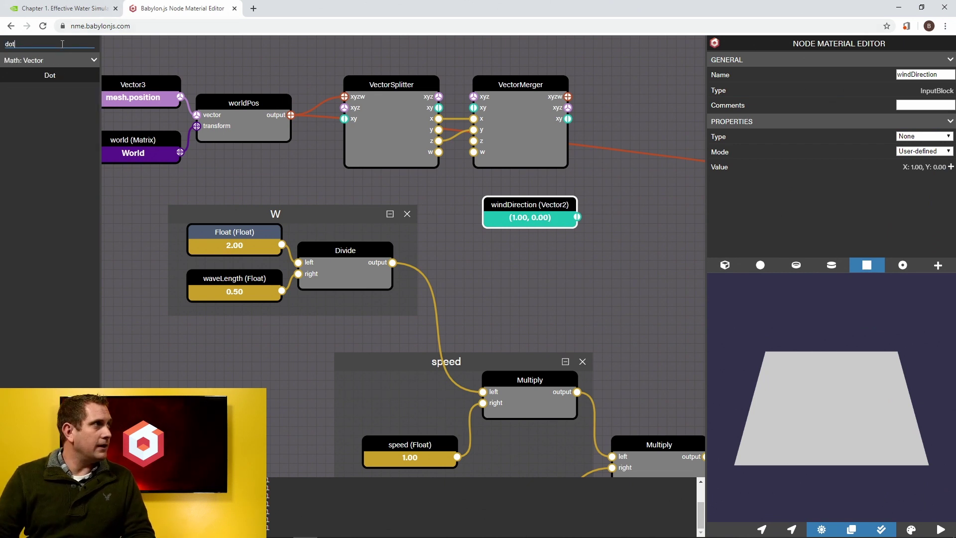
drag(56, 71, 675, 172)
drag(613, 200, 530, 213)
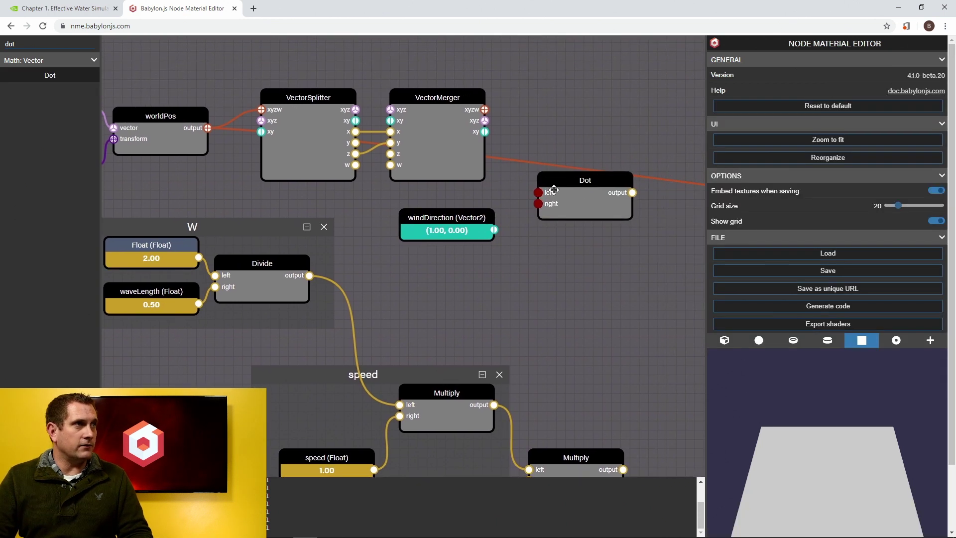
drag(553, 190, 557, 180)
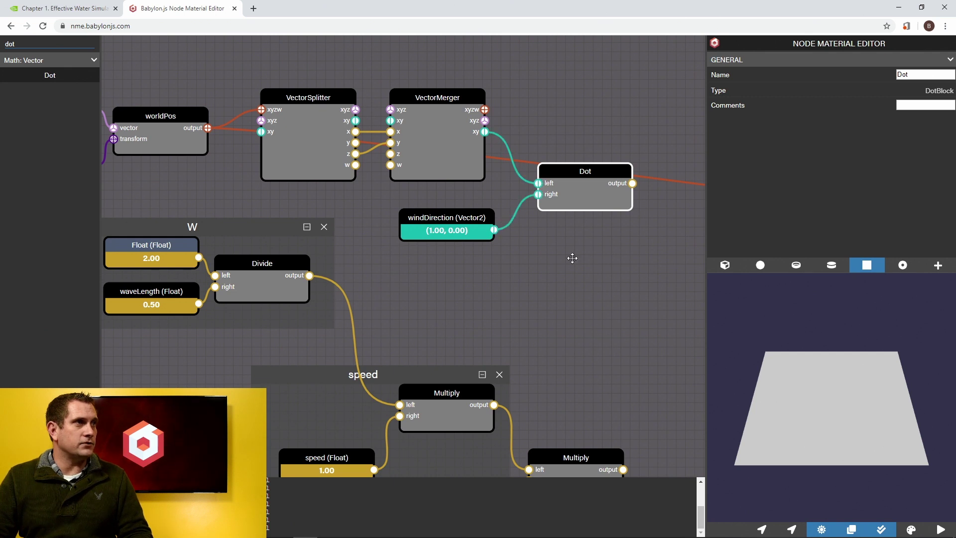
drag(570, 258, 520, 263)
click(83, 13)
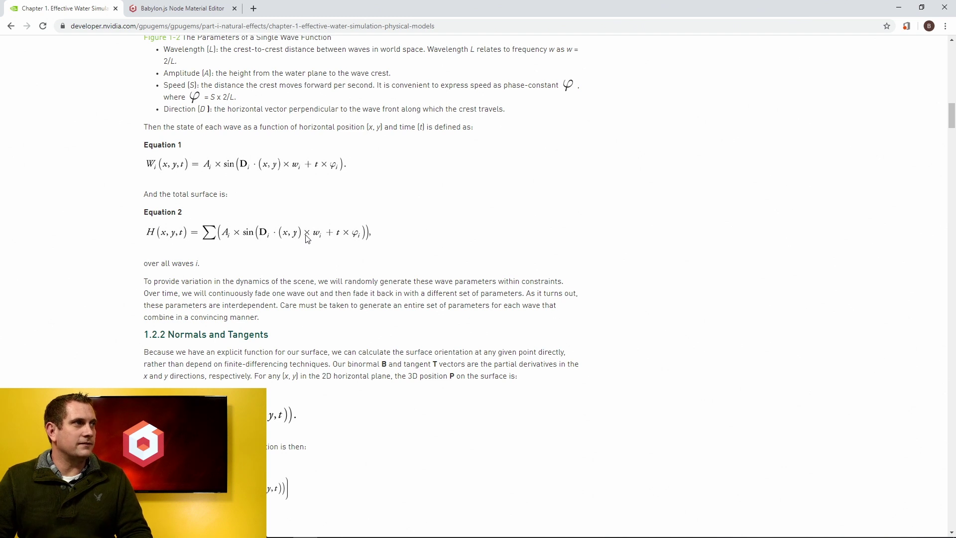
click(226, 10)
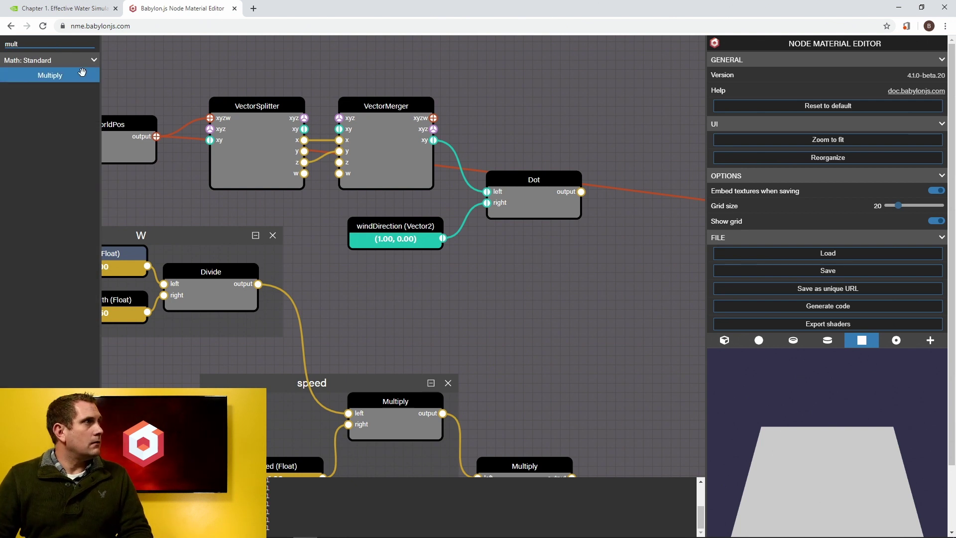
Add a Multiply scaling the Dot result by W's Divide output, then check the article.
drag(79, 75, 625, 284)
drag(324, 287, 260, 283)
drag(638, 271, 606, 256)
drag(601, 342, 487, 244)
scroll(487, 244, down, 3)
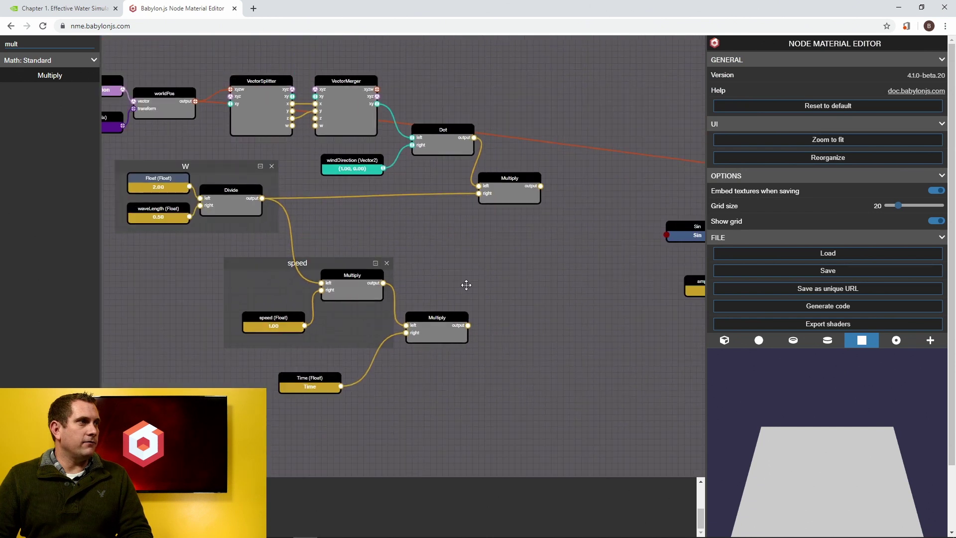
drag(463, 284, 480, 277)
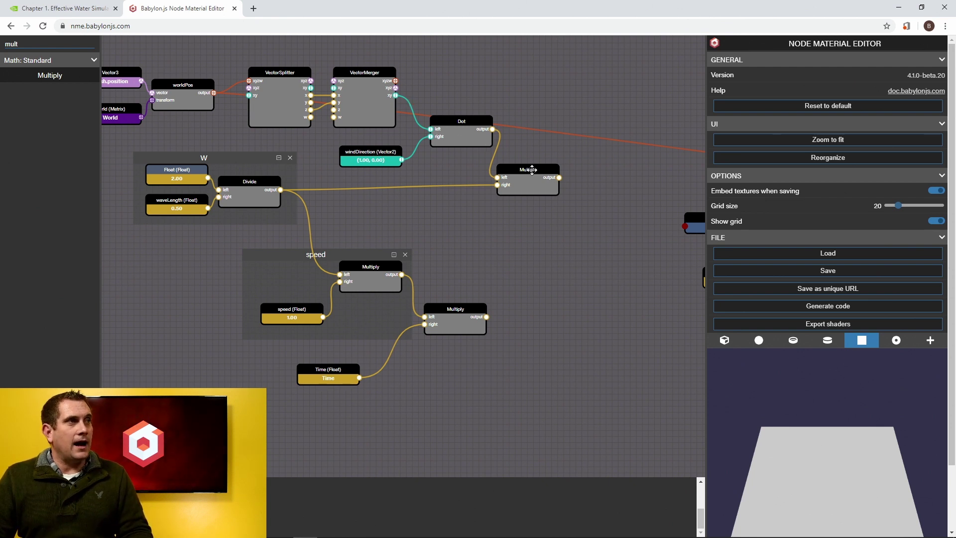
drag(532, 168, 544, 168)
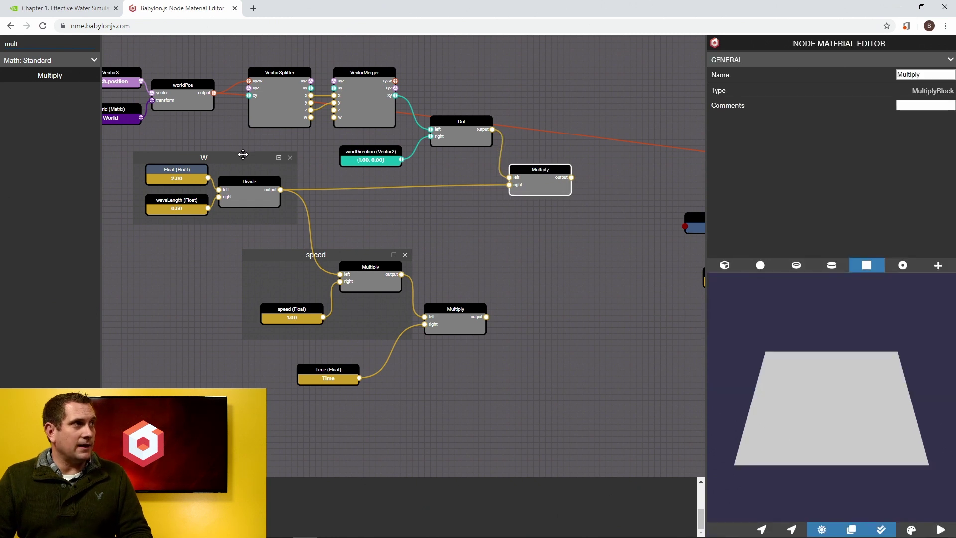
click(243, 155)
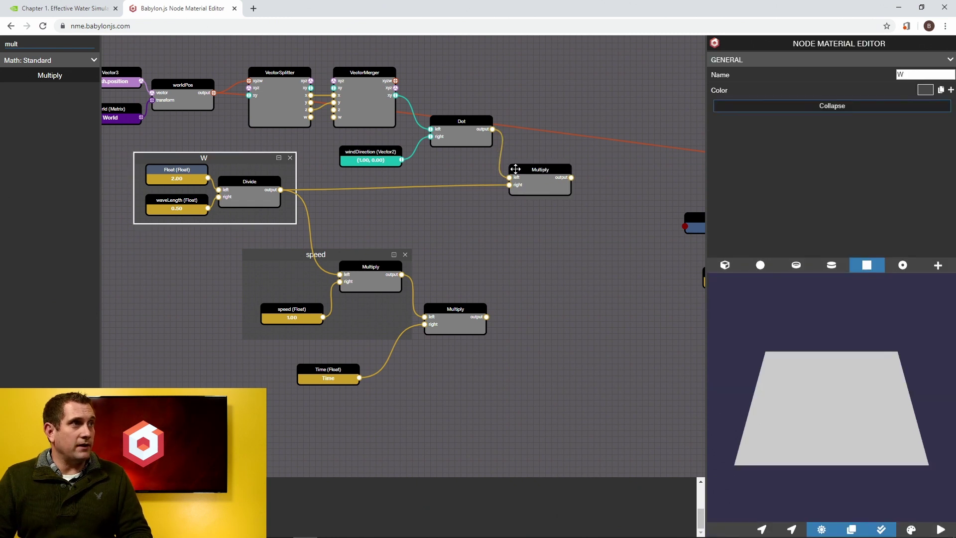
click(81, 6)
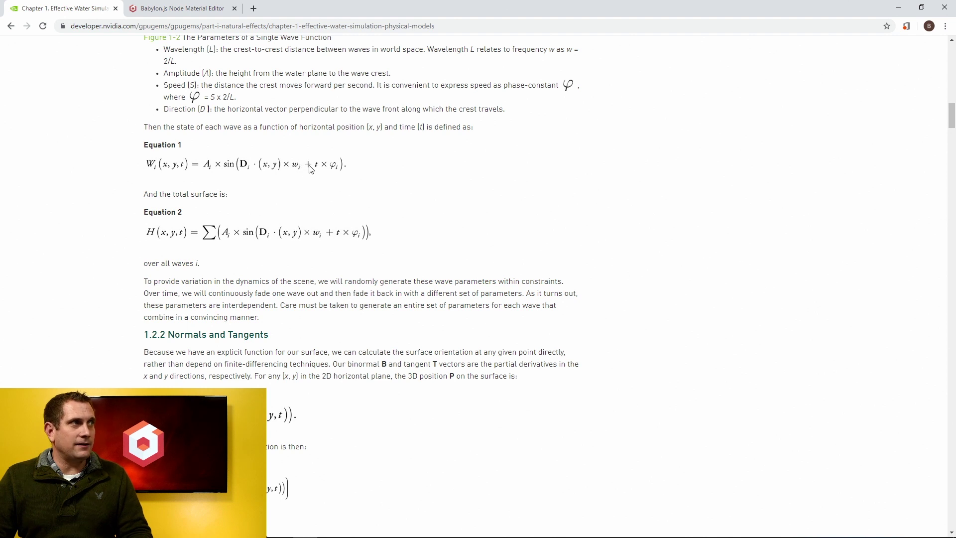
Add an Add node summing both products into Sin, then multiply the result by amplitude.
click(162, 10)
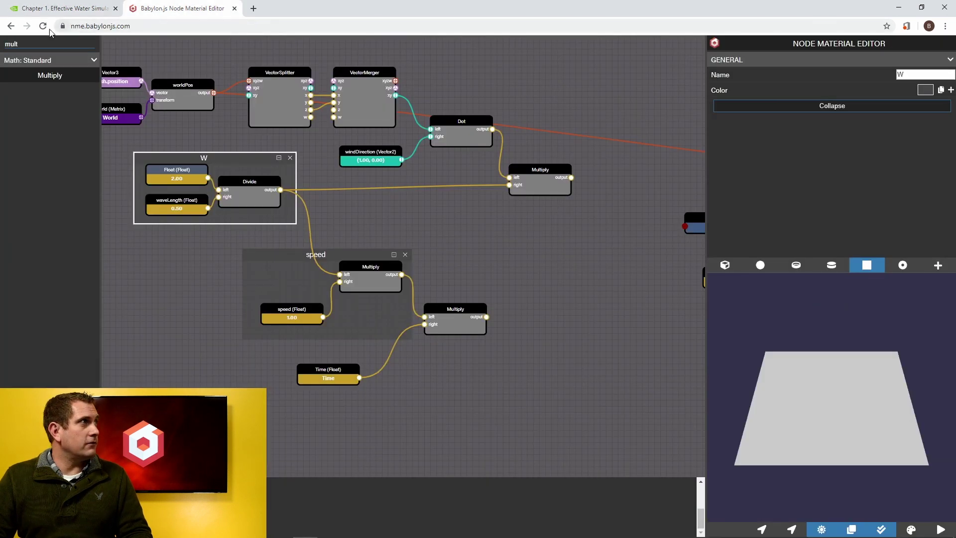
text(add)
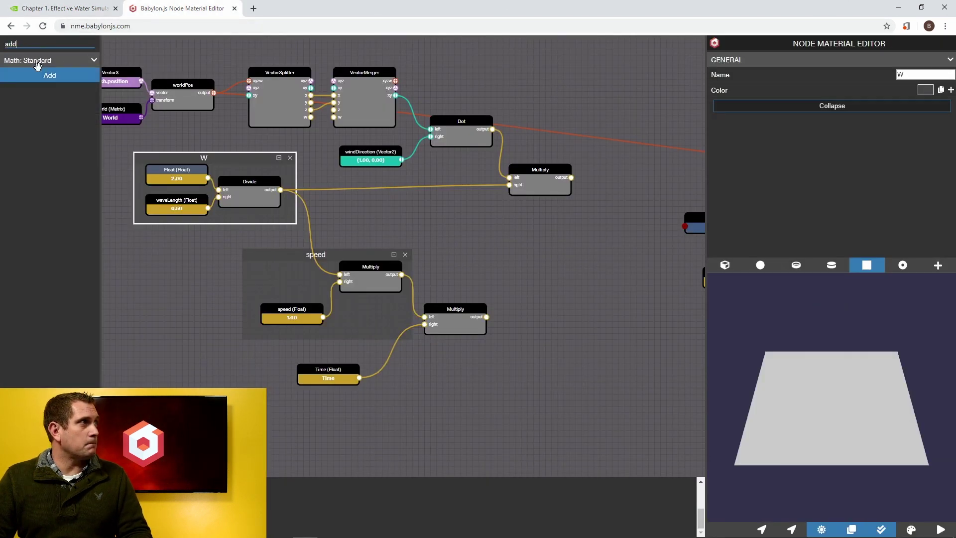
drag(36, 73, 552, 239)
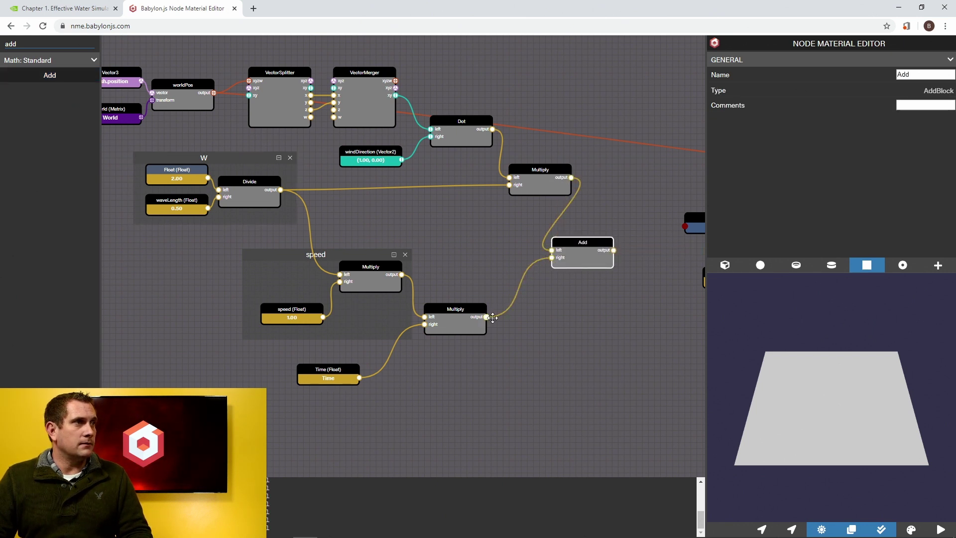
drag(503, 324, 304, 354)
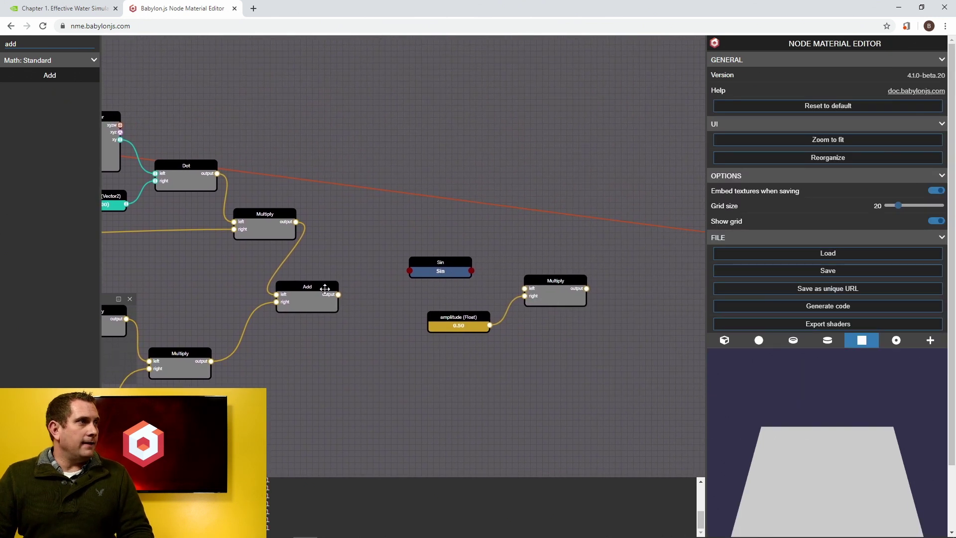
drag(324, 289, 361, 283)
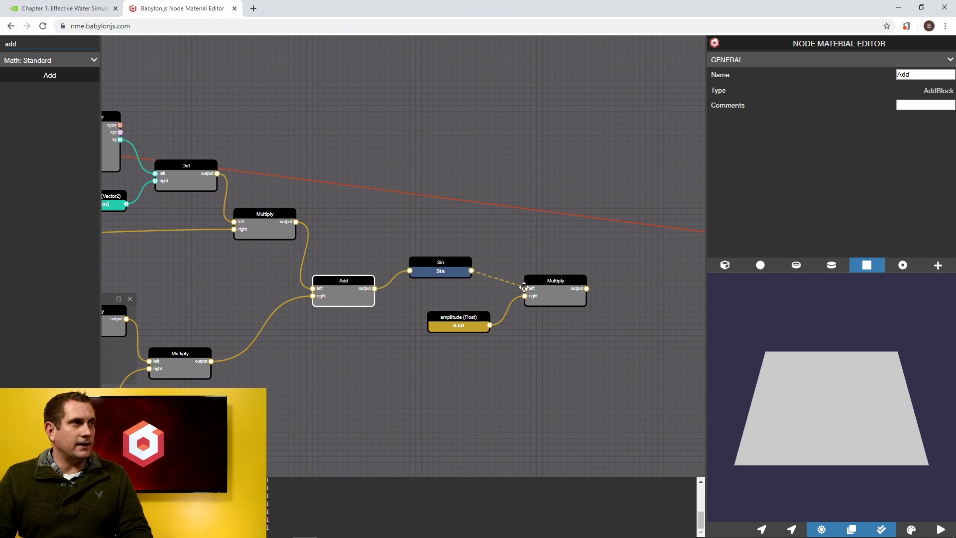
click(65, 9)
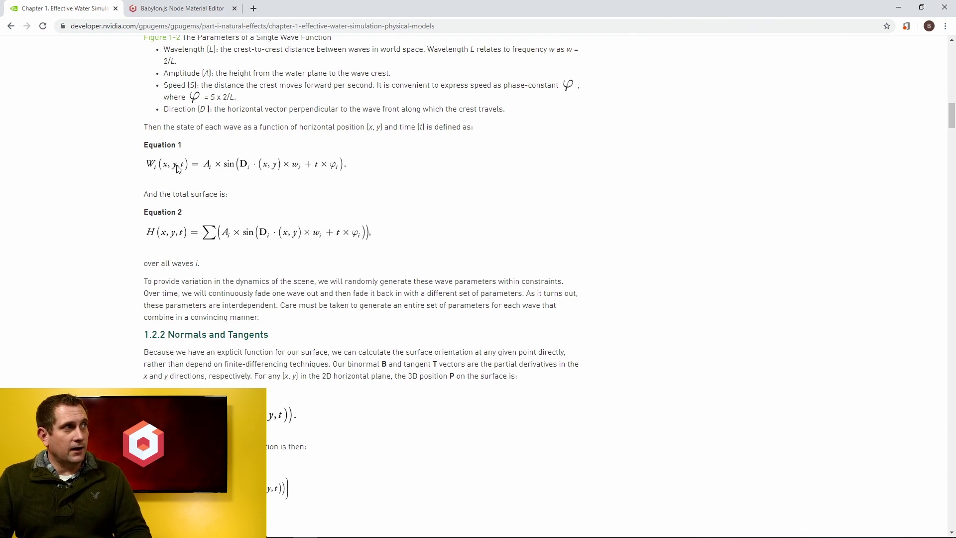
click(155, 10)
scroll(550, 204, down, 5)
drag(514, 183, 299, 184)
scroll(760, 464, down, 1)
drag(760, 463, 778, 442)
drag(424, 227, 442, 215)
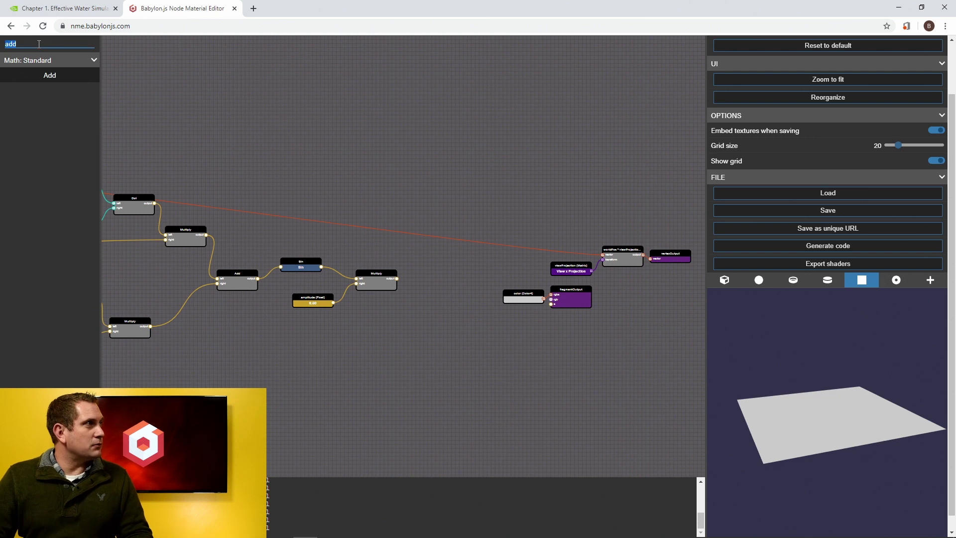
Add a second VectorMerger and connect VectorSplitter x, z and w to its x, z and w.
text(vec)
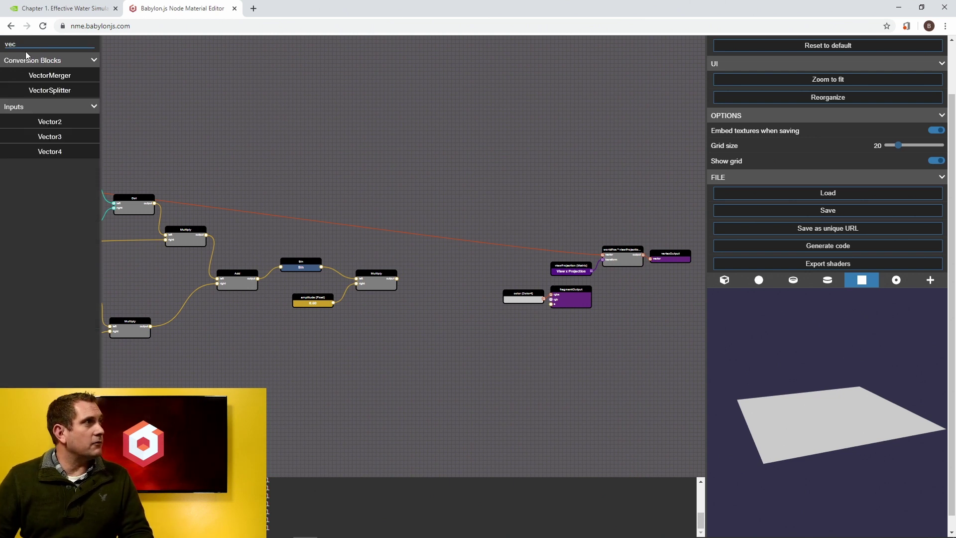
drag(23, 75, 194, 149)
drag(350, 175, 622, 199)
drag(453, 168, 402, 169)
scroll(255, 188, up, 3)
scroll(255, 188, up, 4)
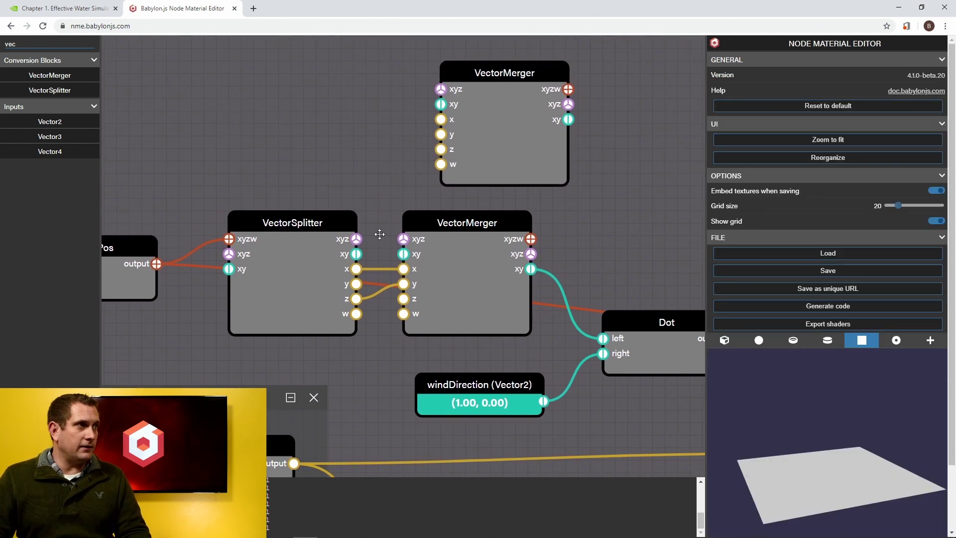
drag(399, 158, 430, 127)
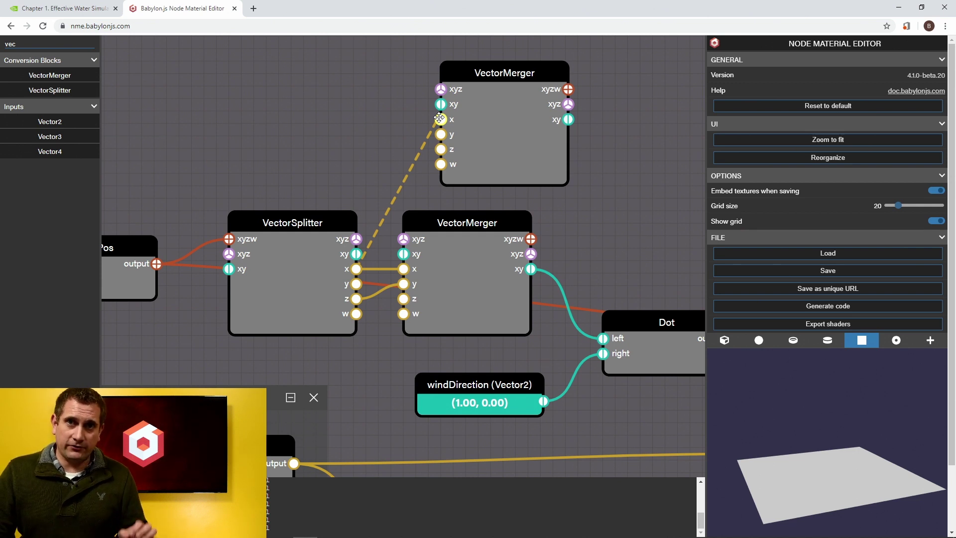
drag(439, 118, 440, 120)
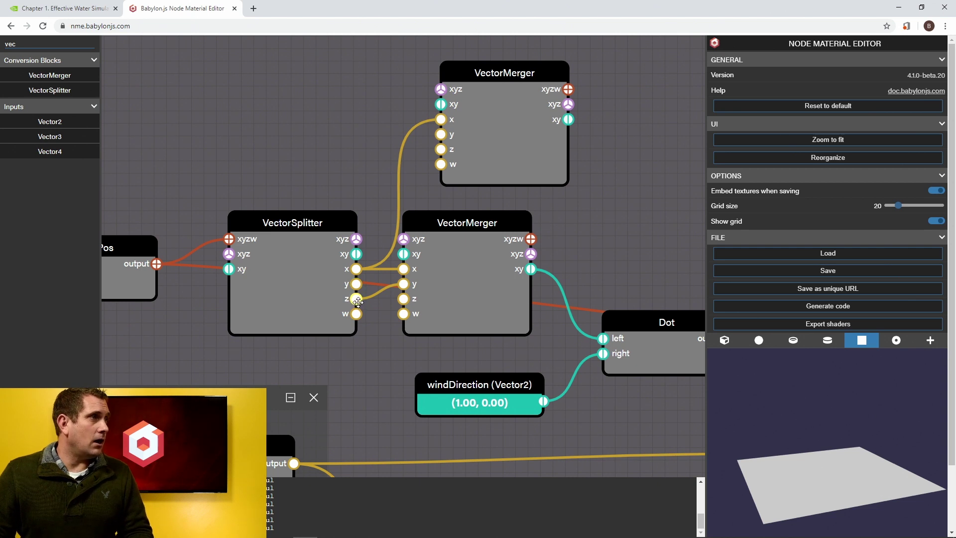
drag(425, 169, 440, 149)
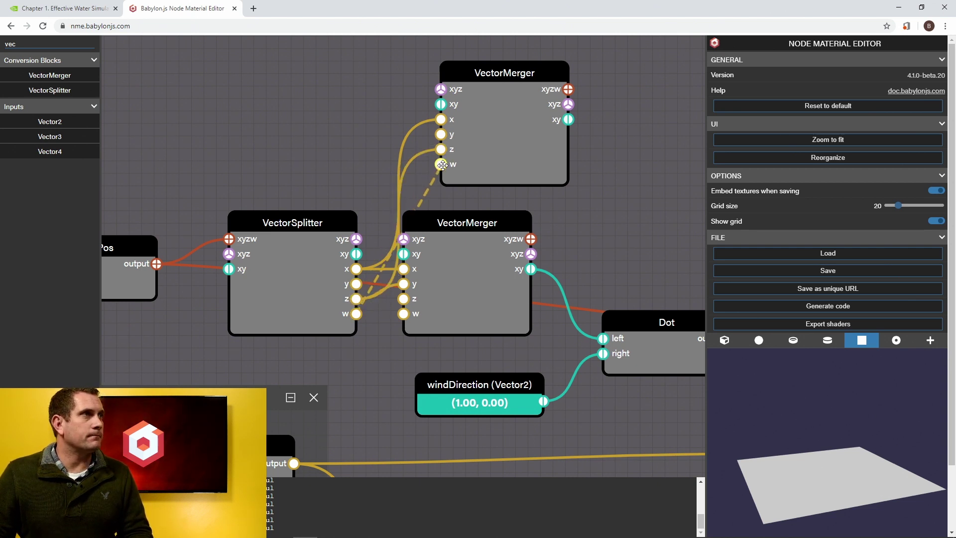
drag(441, 165, 441, 165)
Use the wave height as the merger's y and feed its xyzw into the viewProjection transform.
scroll(441, 169, down, 5)
drag(600, 192, 240, 138)
drag(209, 72, 557, 187)
drag(622, 189, 454, 278)
scroll(432, 303, up, 3)
scroll(432, 303, up, 2)
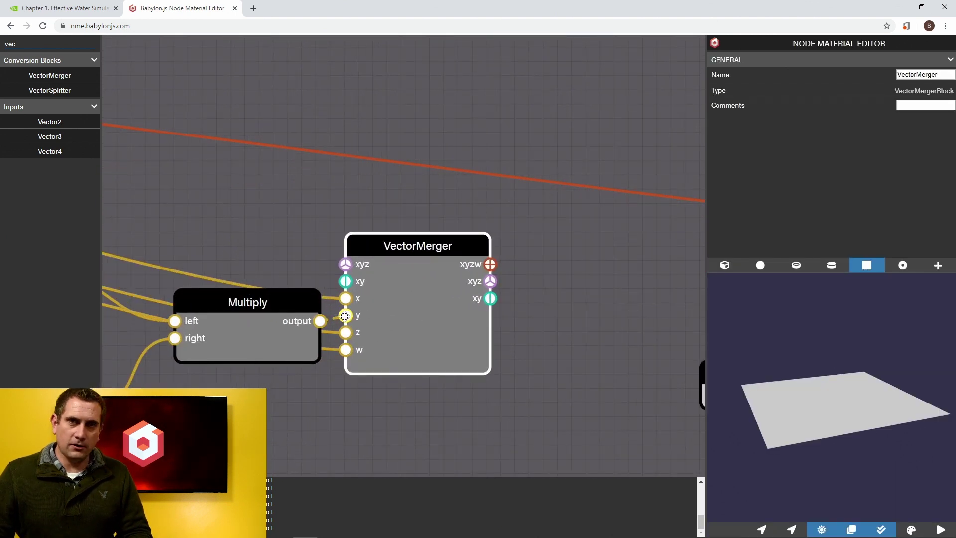
scroll(556, 292, down, 3)
drag(557, 292, 306, 303)
drag(255, 288, 459, 230)
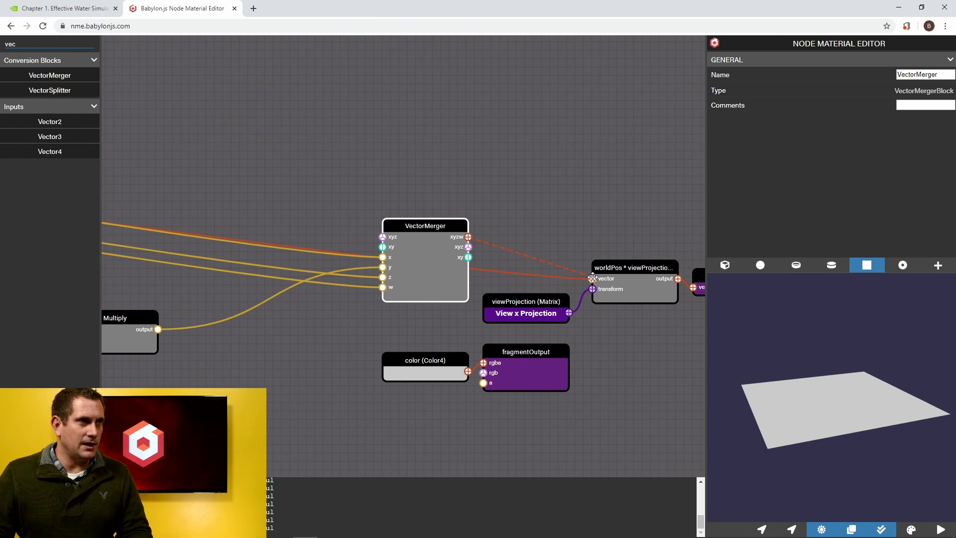
drag(592, 278, 593, 278)
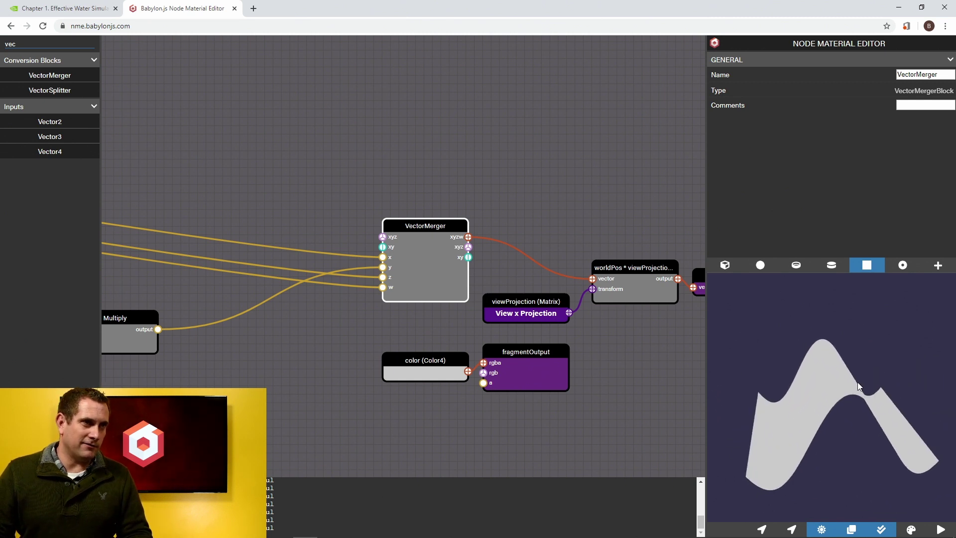
Change waveLength from 0.50 to 0.25.
scroll(352, 342, down, 2)
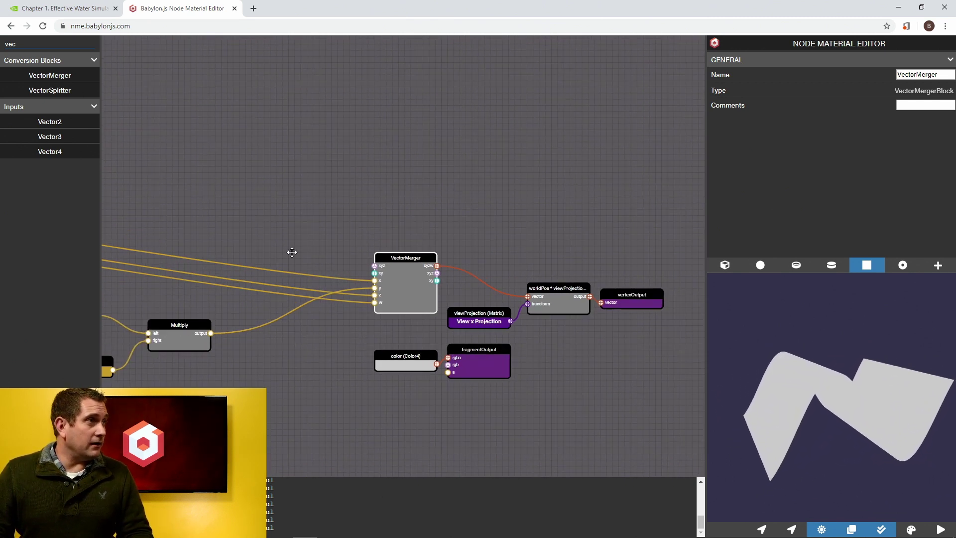
click(291, 252)
scroll(447, 207, down, 3)
drag(283, 328, 350, 334)
scroll(393, 330, down, 2)
drag(188, 284, 271, 292)
scroll(265, 259, up, 2)
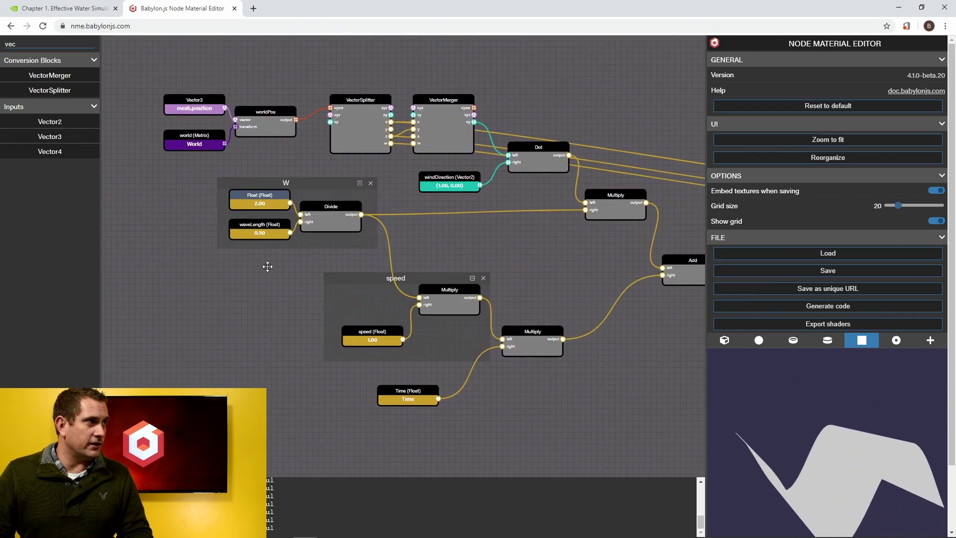
click(259, 228)
click(913, 213)
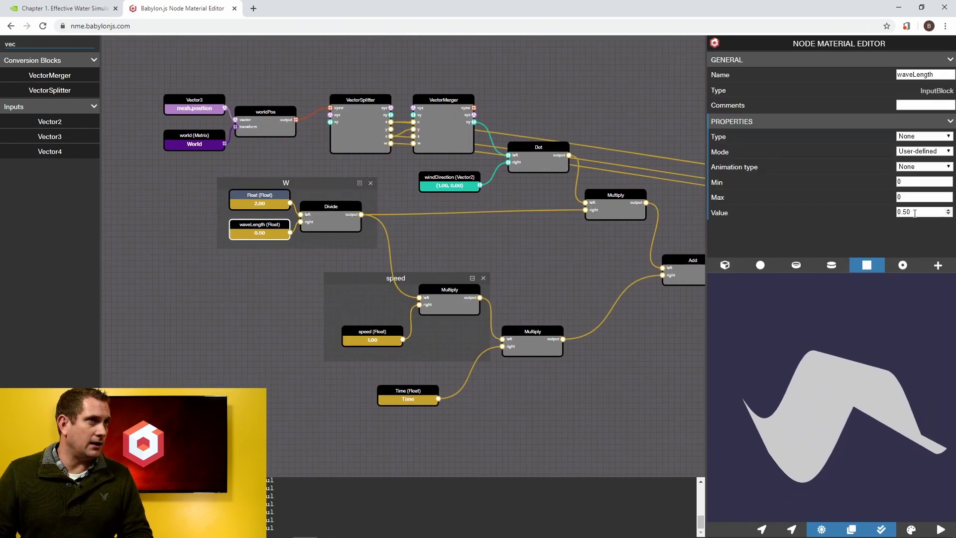
drag(913, 212, 879, 213)
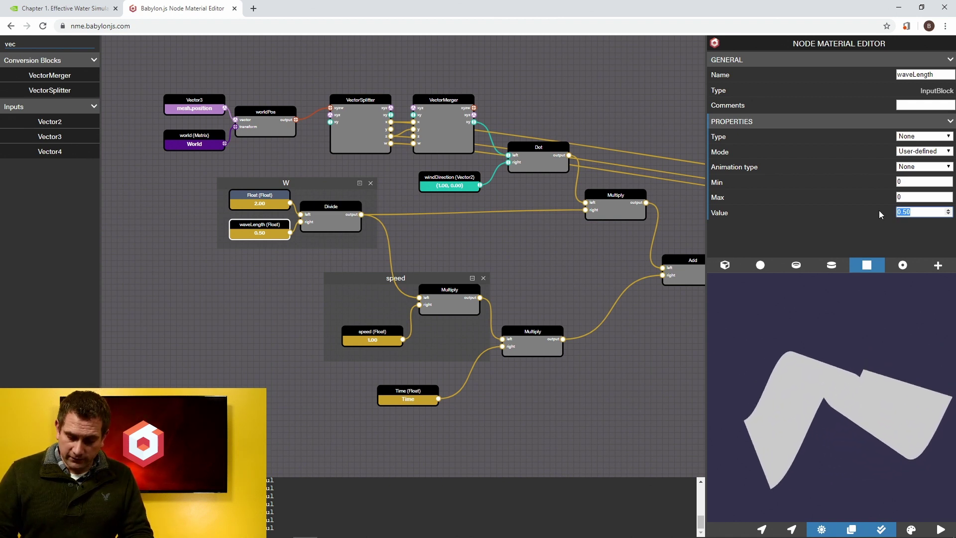
text(0.2)
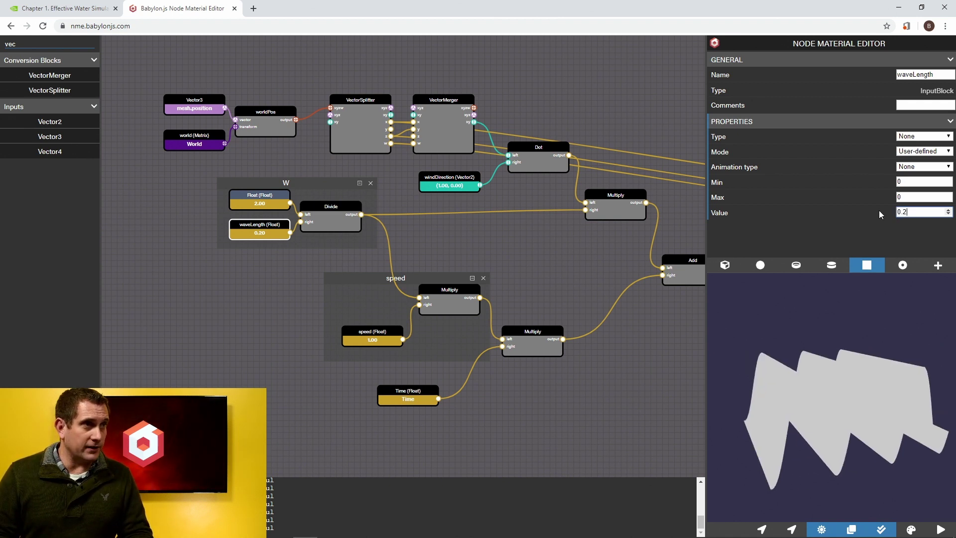
text(5)
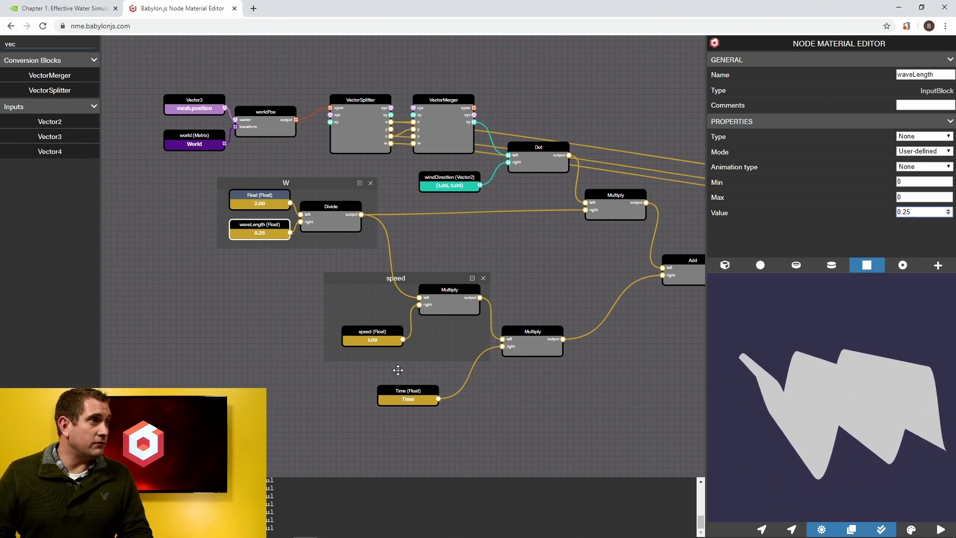
Set amplitude to 0.1 and speed to 0.75.
drag(570, 405, 285, 354)
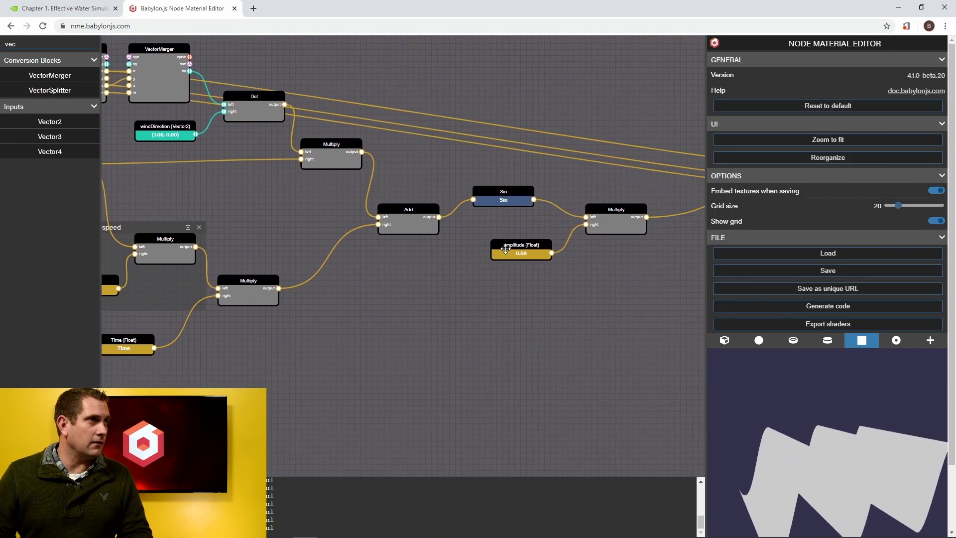
click(505, 249)
click(898, 213)
key(ctrl+a)
text(0.1)
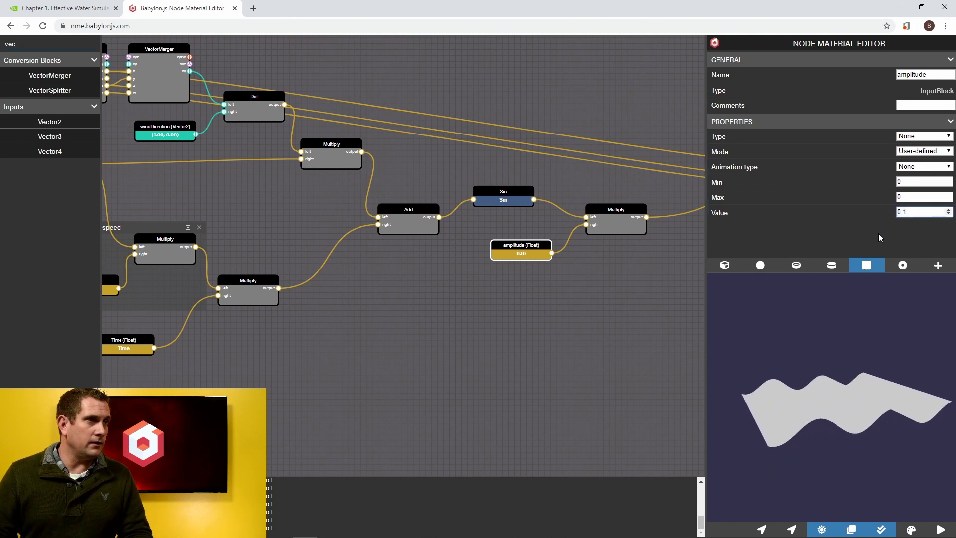
drag(323, 346, 450, 322)
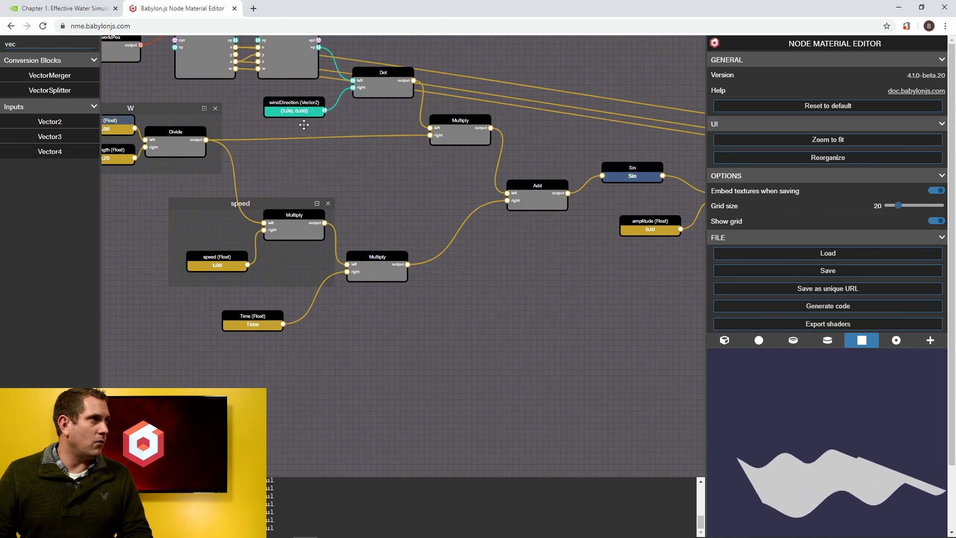
click(219, 258)
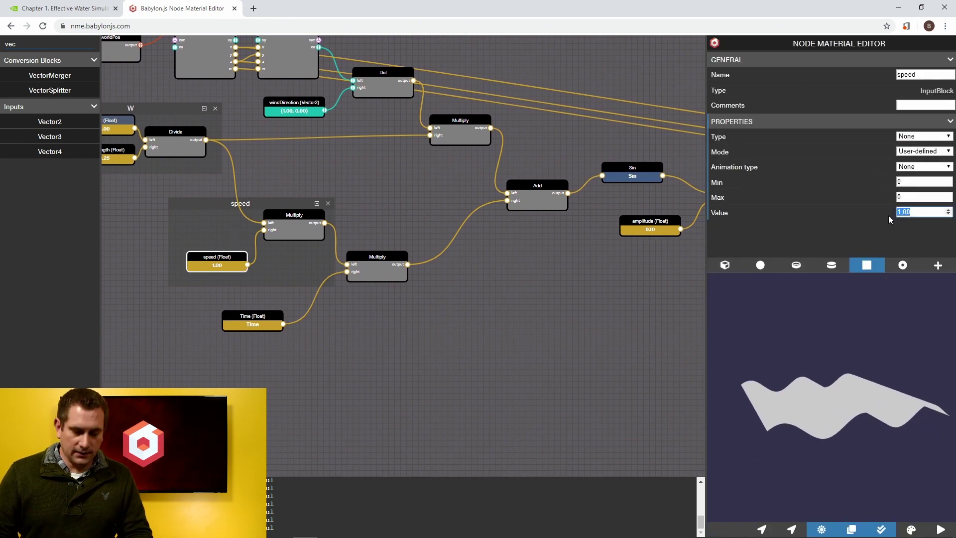
text(0.75)
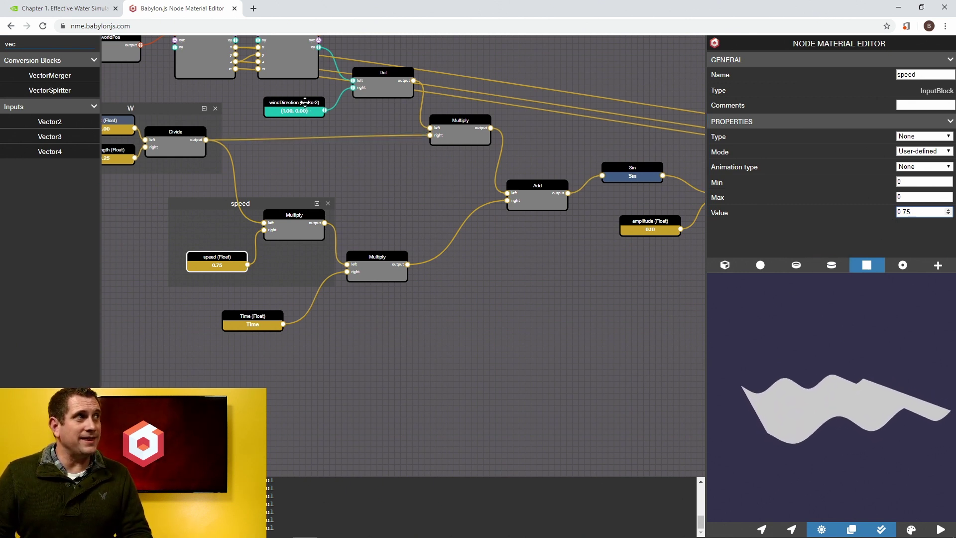
drag(311, 109, 305, 102)
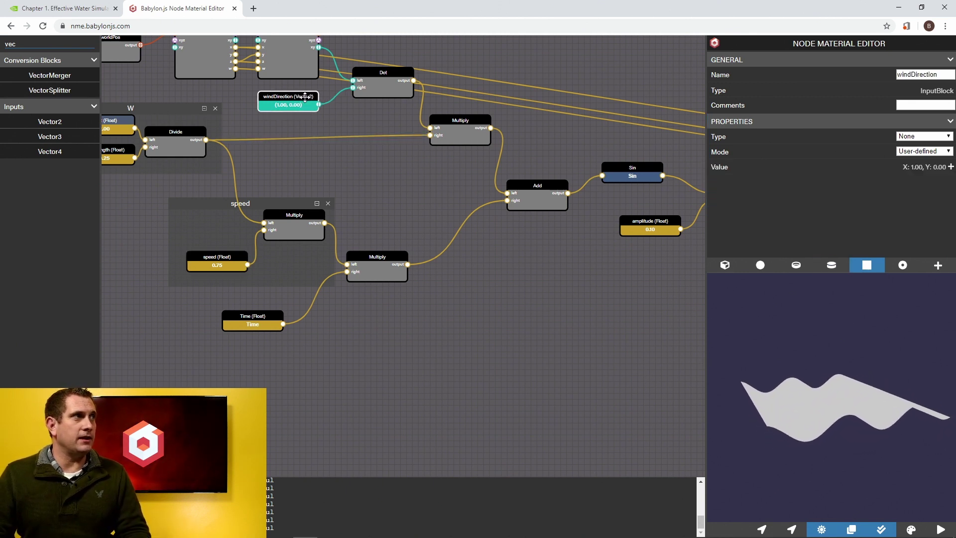
Enter 0.5 for both x and y of the windDirection value, giving diagonal waves on the preview plane.
click(950, 167)
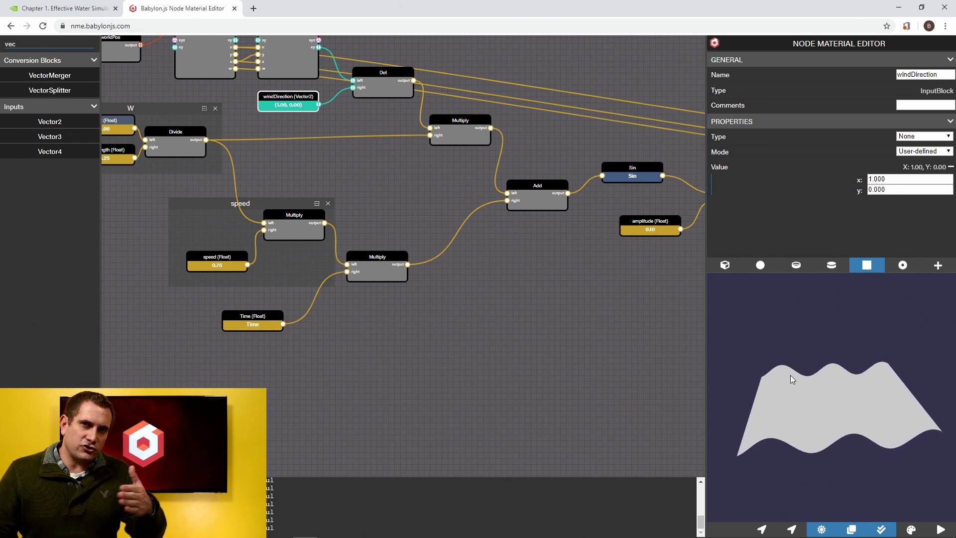
drag(892, 182, 859, 184)
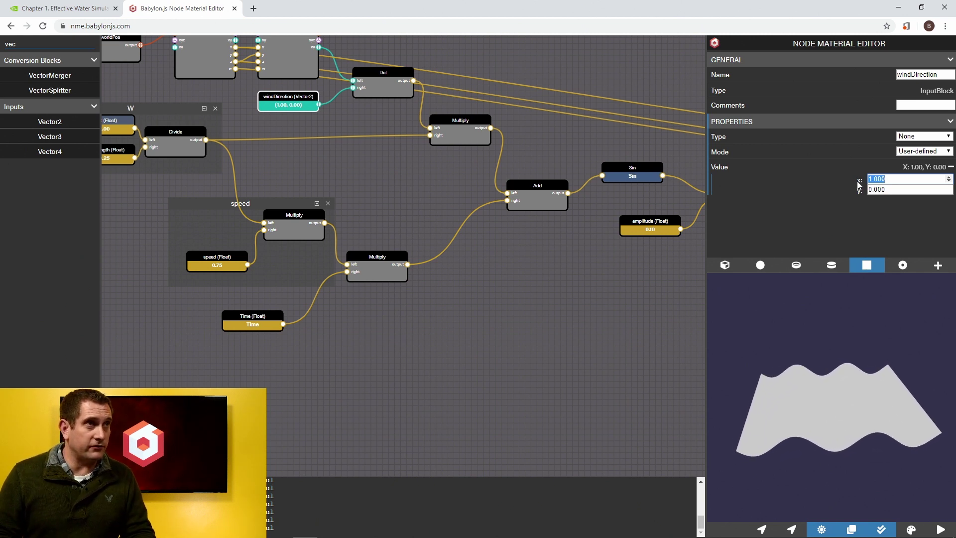
text(0.5)
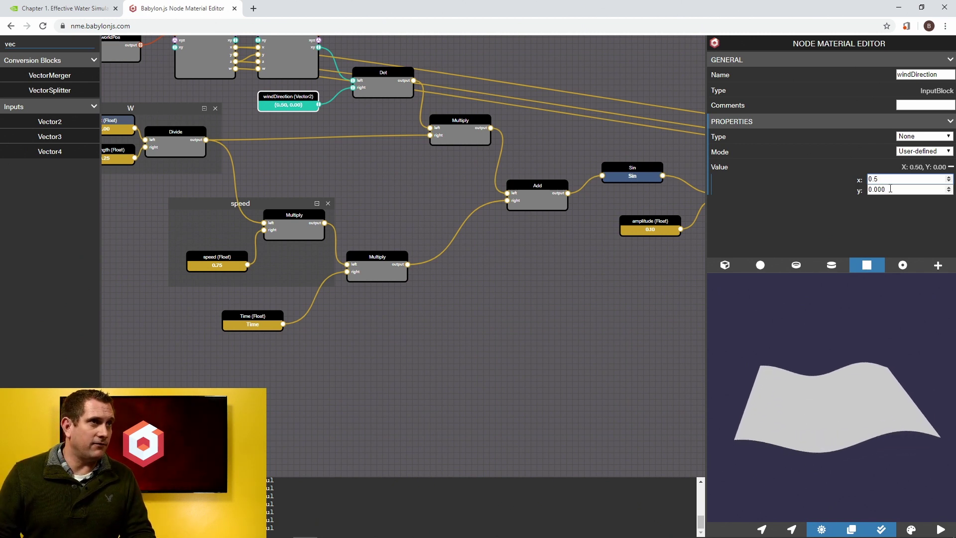
key(Tab)
text(0.5)
drag(837, 432, 791, 414)
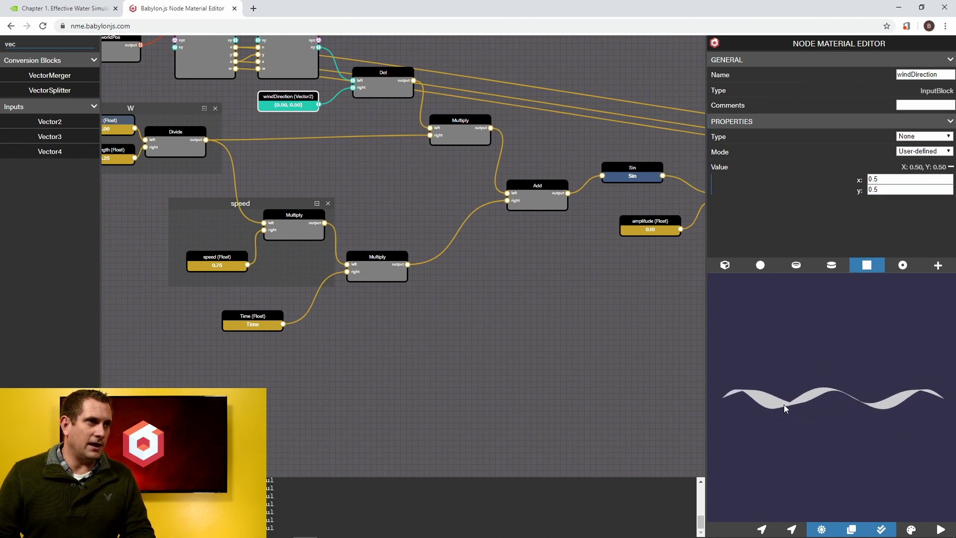